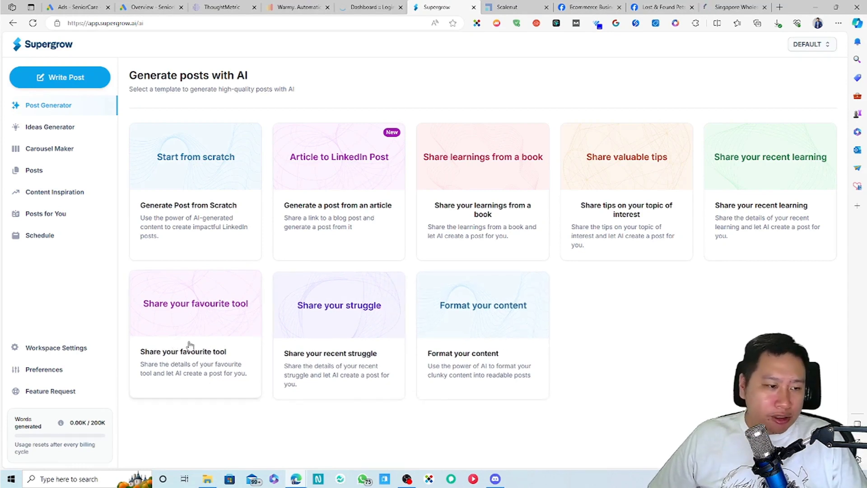
Step: Open the 'Share your favourite tool' template and enter Scalenut as the tool
click(192, 361)
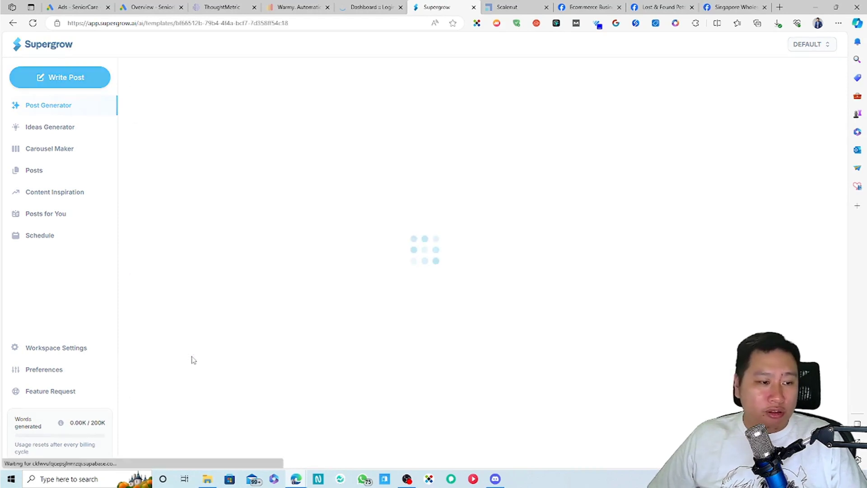
click(264, 149)
text(Scalenut)
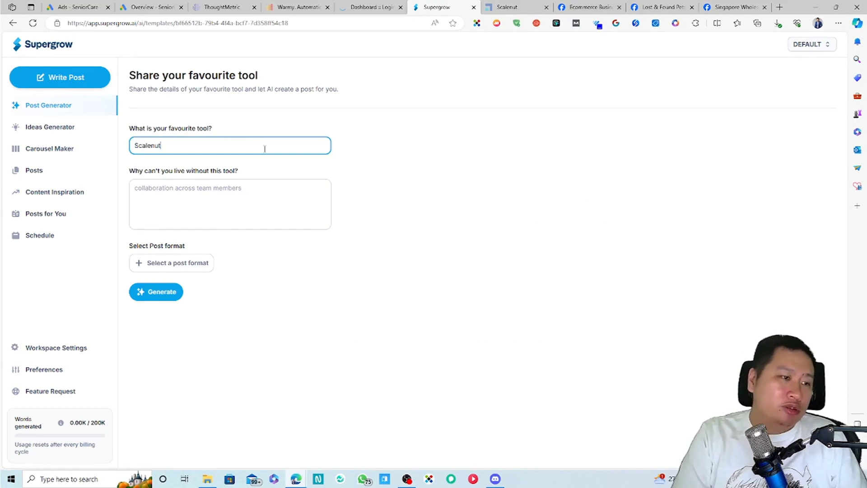
key(Tab)
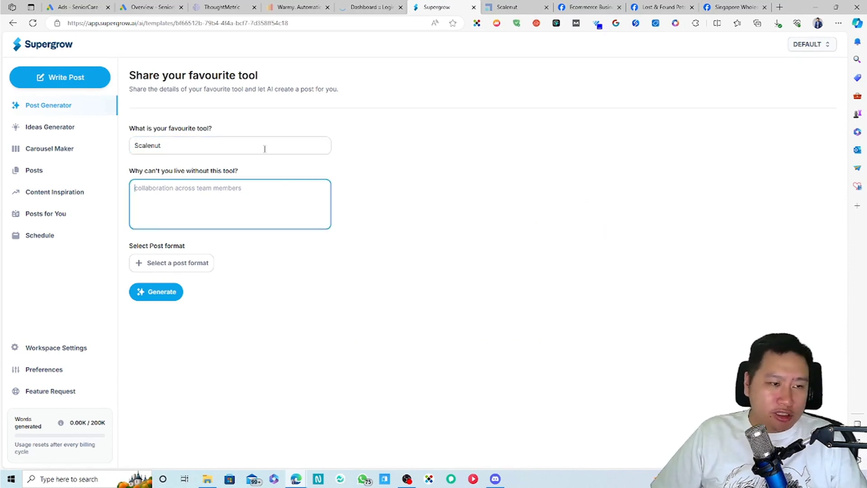
Step: Write the reason: Scalenut simplifies content planning and writing and increases productivity by at least 70%
text(It simplified)
key(BackSpace)
text(s and)
key(BackSpace)
key(BackSpace)
key(BackSpace)
text(the content creea)
key(BackSpace)
key(BackSpace)
text(ation planning and writing process )
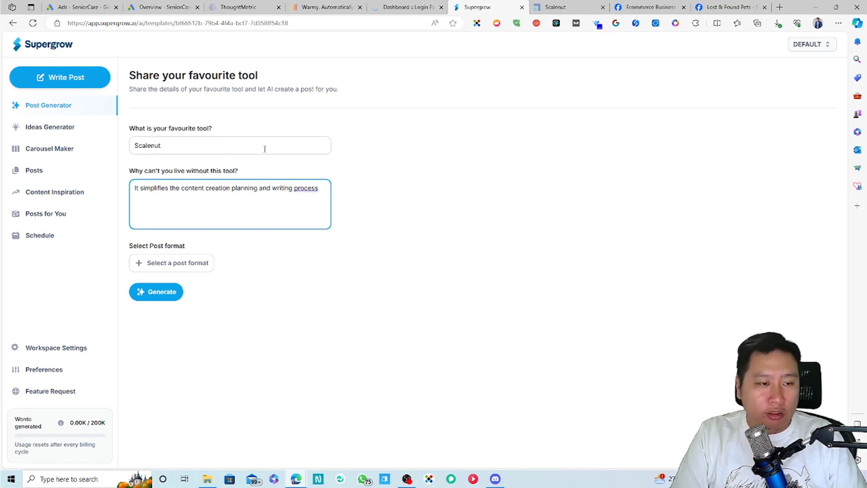
text(in)
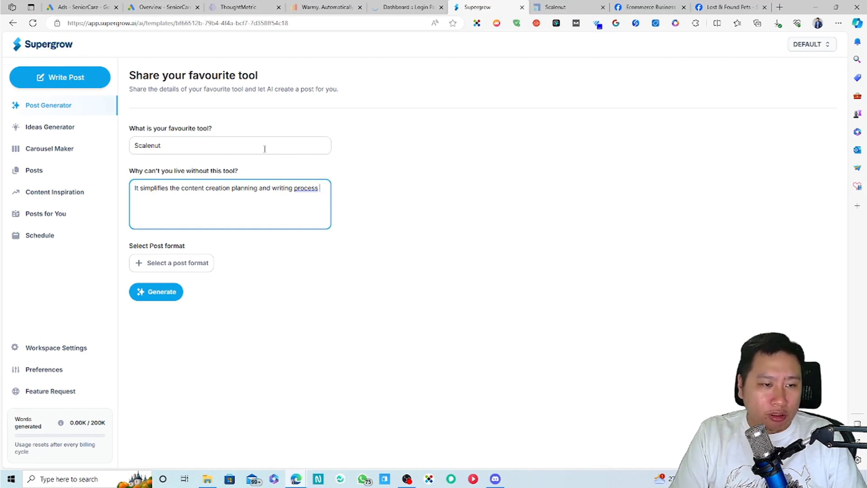
text(and increase)
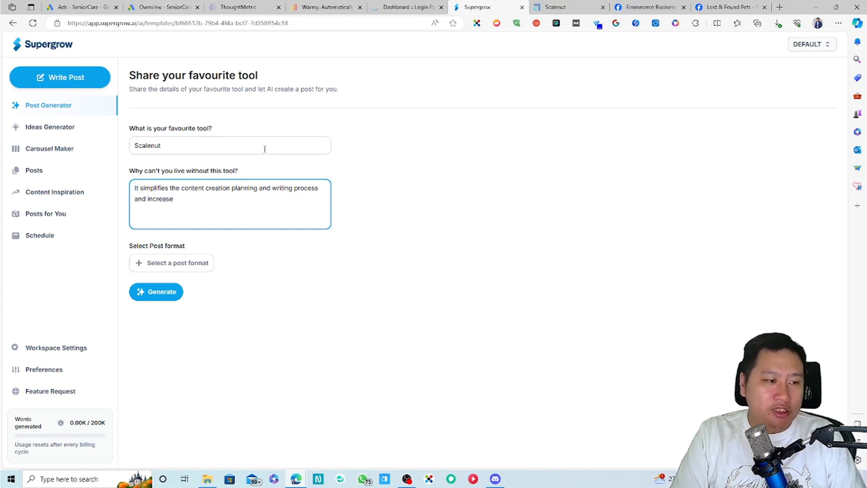
text(s productiv)
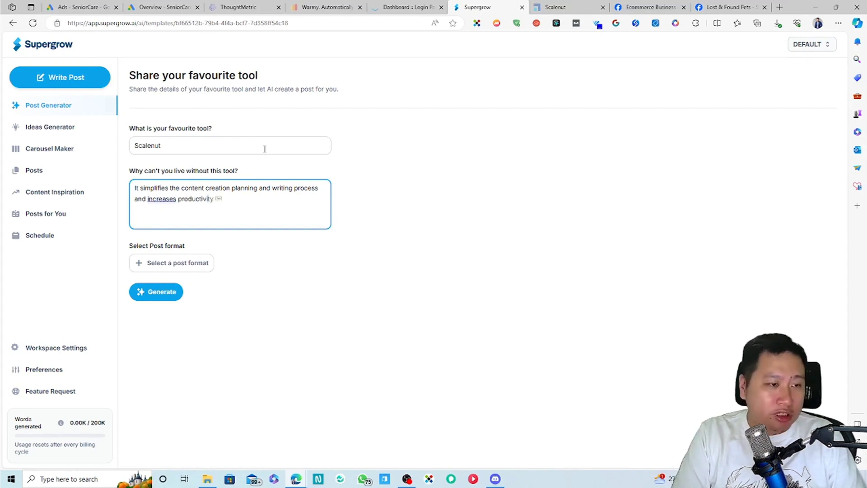
key(Tab)
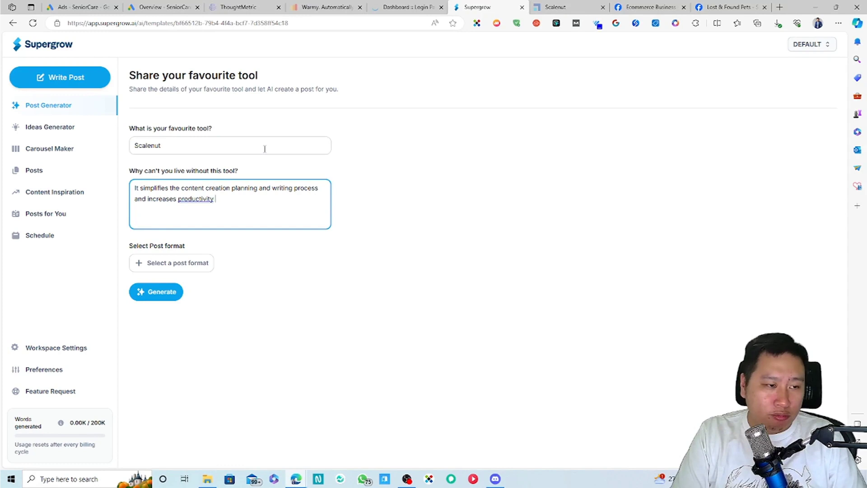
text(by at least )
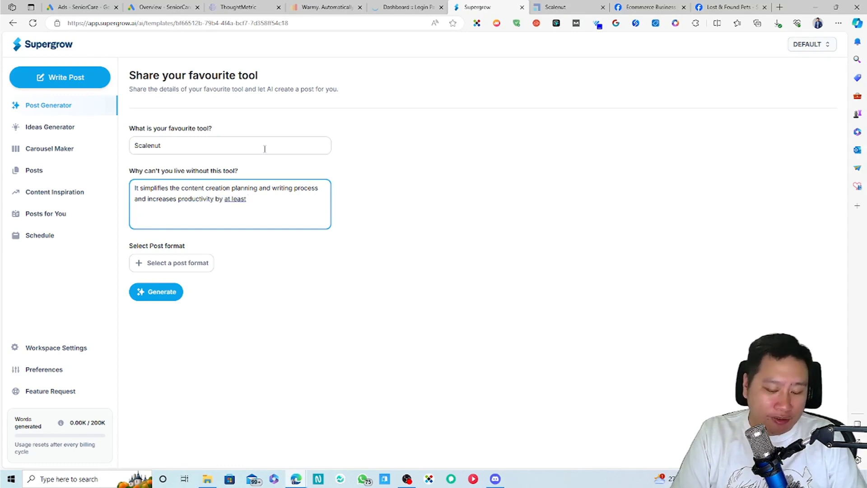
text(70%.)
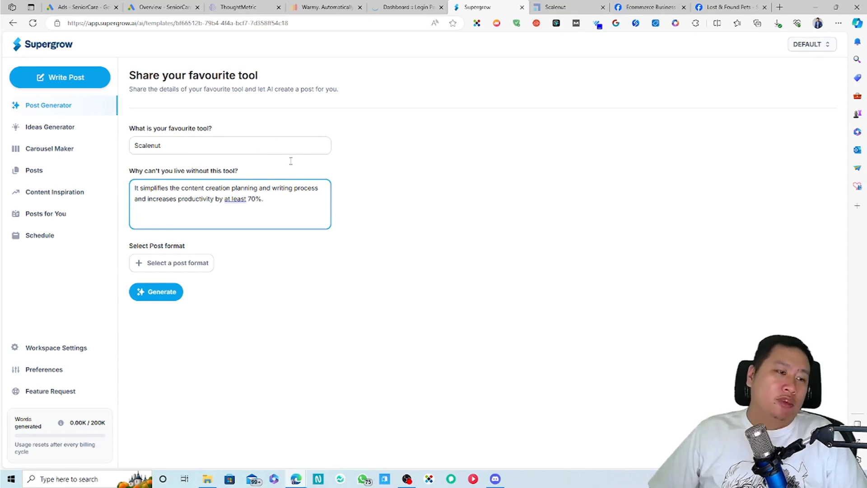
Step: Browse the Recommended and All post formats, then apply the 'I am an expert at using [Platform]' format
click(185, 268)
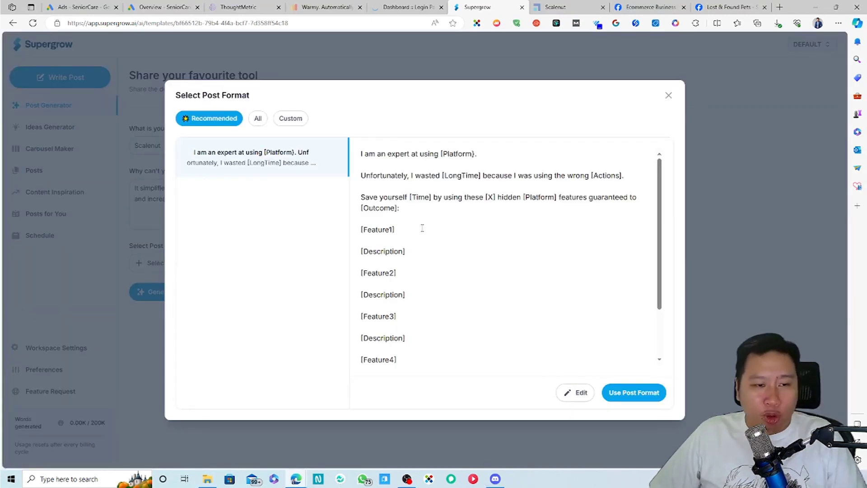
scroll(456, 257, down, 1)
scroll(439, 262, up, 1)
scroll(438, 262, down, 2)
click(258, 119)
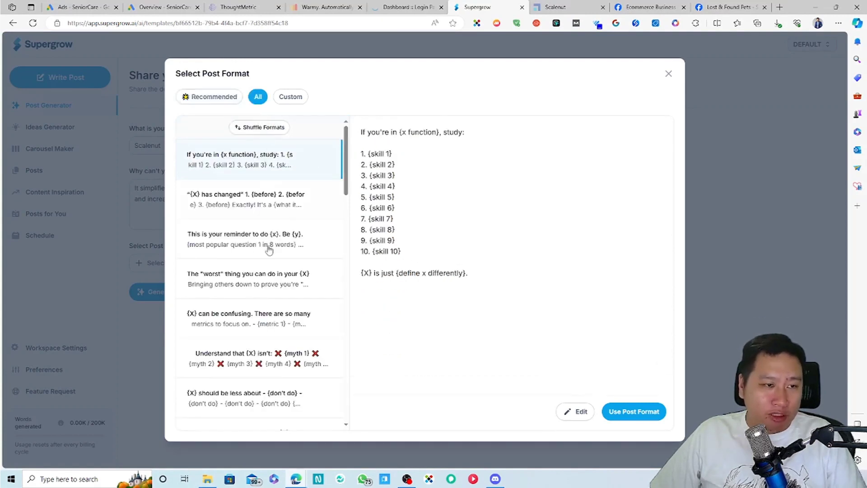
scroll(294, 217, down, 15)
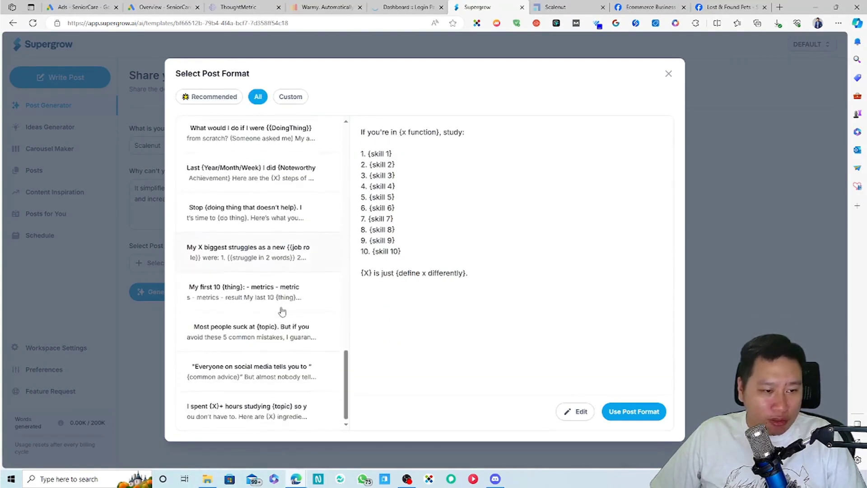
scroll(221, 181, up, 15)
double_click(215, 96)
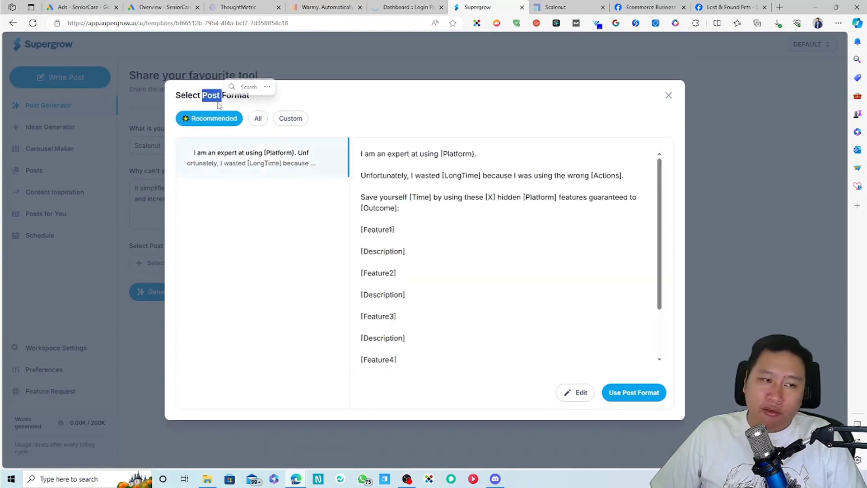
click(639, 395)
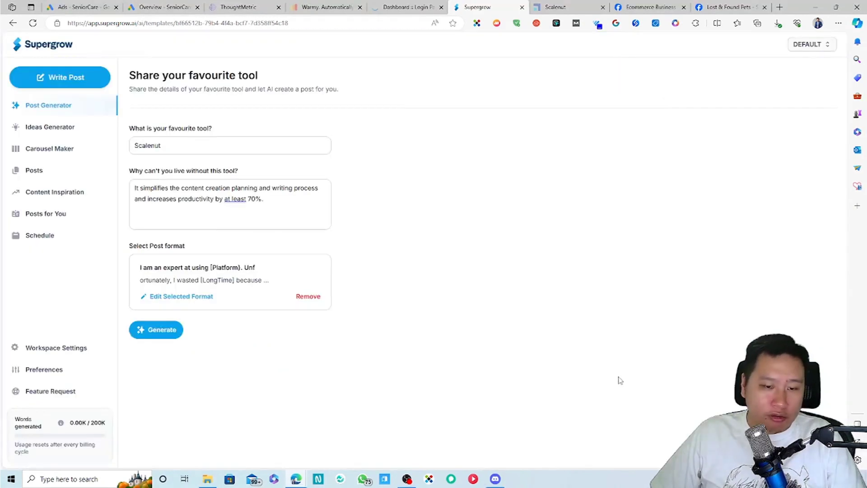
Step: Generate the AI post on five hidden Scalenut features and read through the output
click(165, 332)
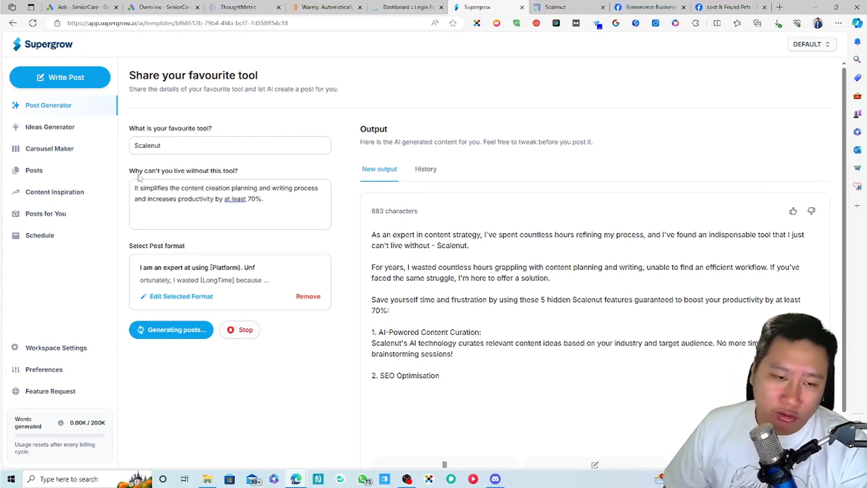
scroll(547, 319, down, 1)
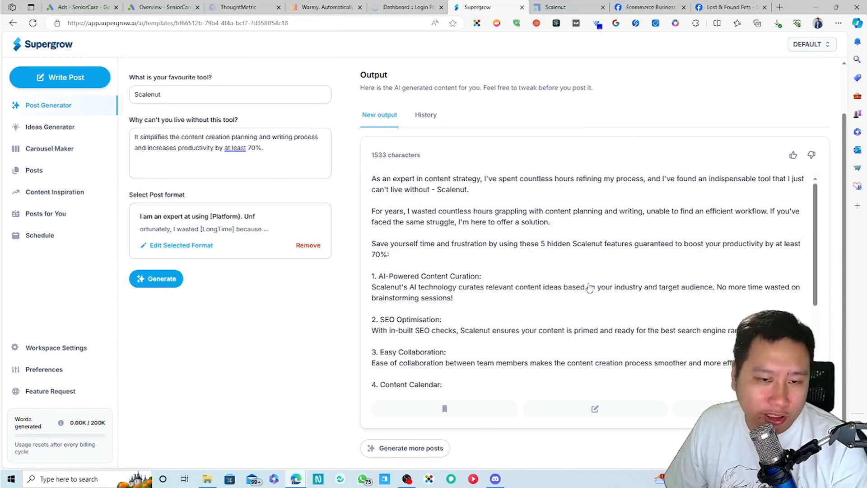
scroll(589, 288, down, 1)
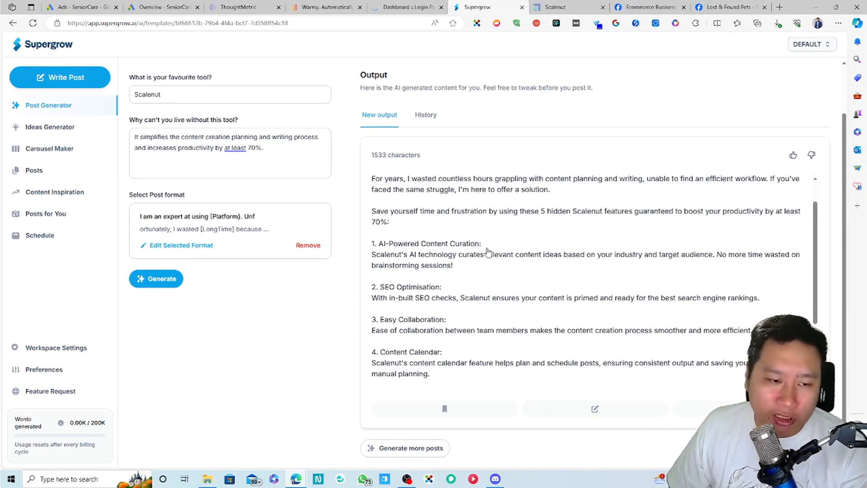
scroll(465, 270, down, 1)
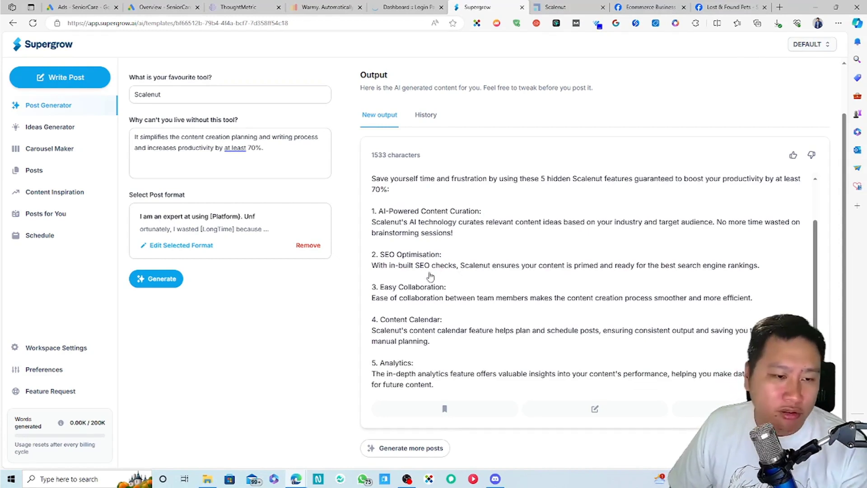
scroll(422, 298, down, 2)
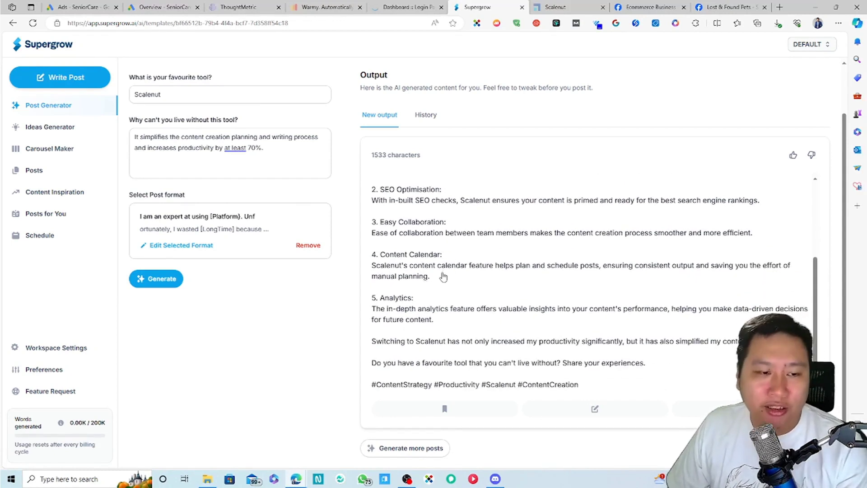
scroll(452, 347, up, 1)
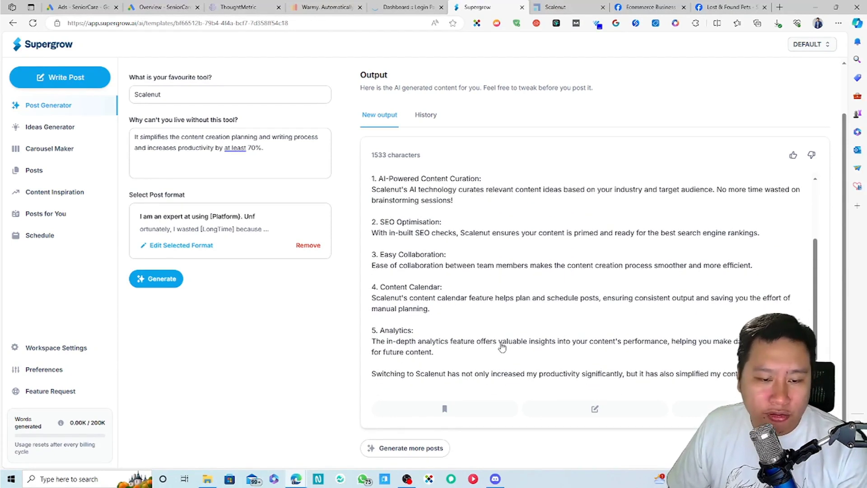
scroll(502, 346, down, 1)
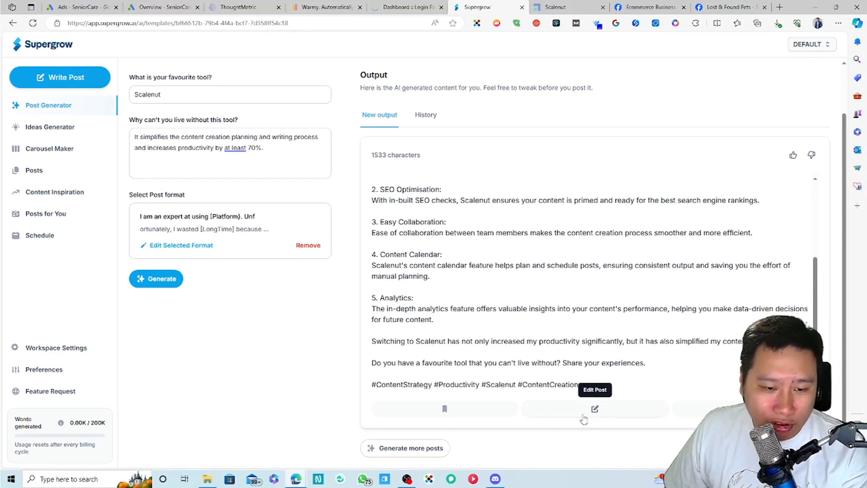
Step: Save the generated Scalenut post to drafts
click(477, 411)
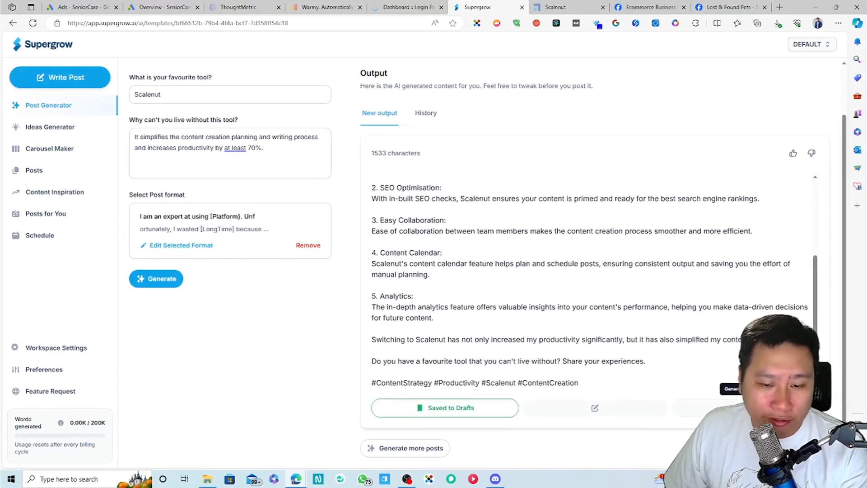
scroll(719, 235, up, 6)
scroll(712, 294, down, 6)
Step: In Carousel Maker, pick the Basic #7 template to build an 8-slide carousel from the post
click(50, 148)
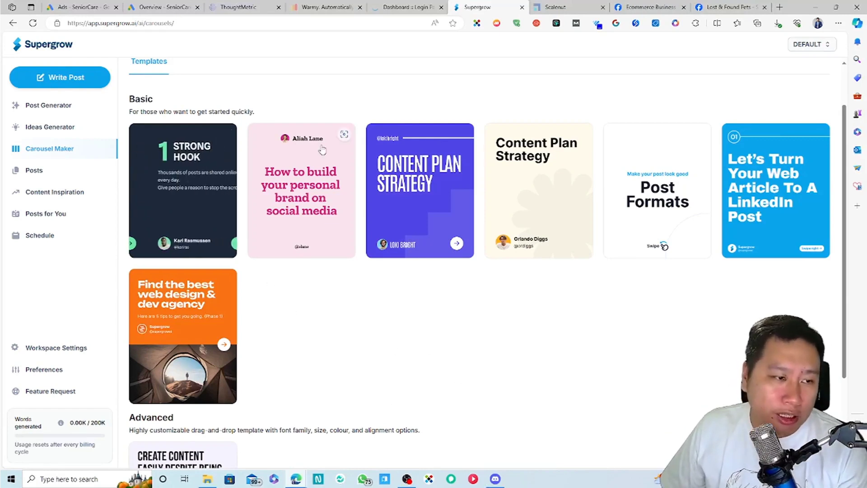
click(276, 239)
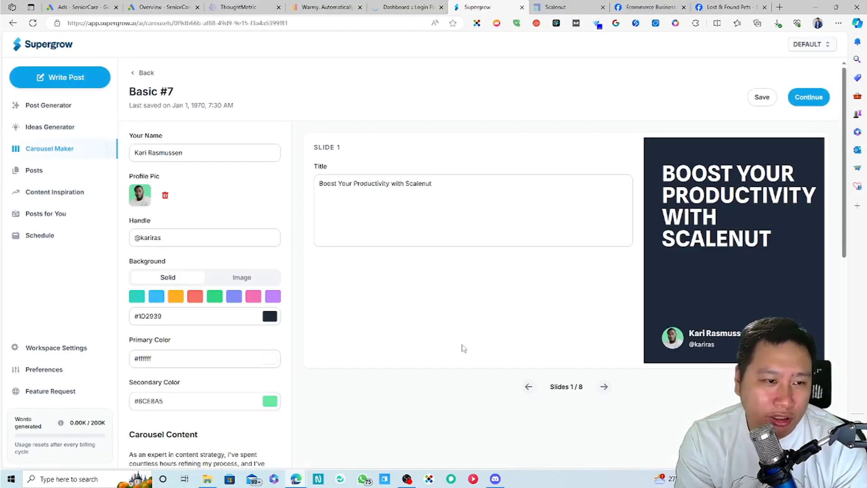
Step: Replace the sample text in the Your Name field with the user's full name
scroll(473, 300, down, 4)
scroll(492, 300, up, 2)
scroll(281, 231, up, 2)
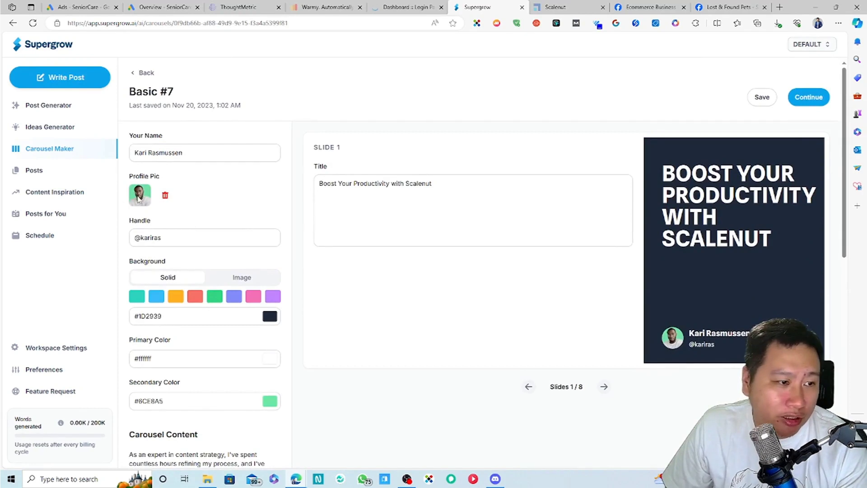
drag(221, 153, 140, 151)
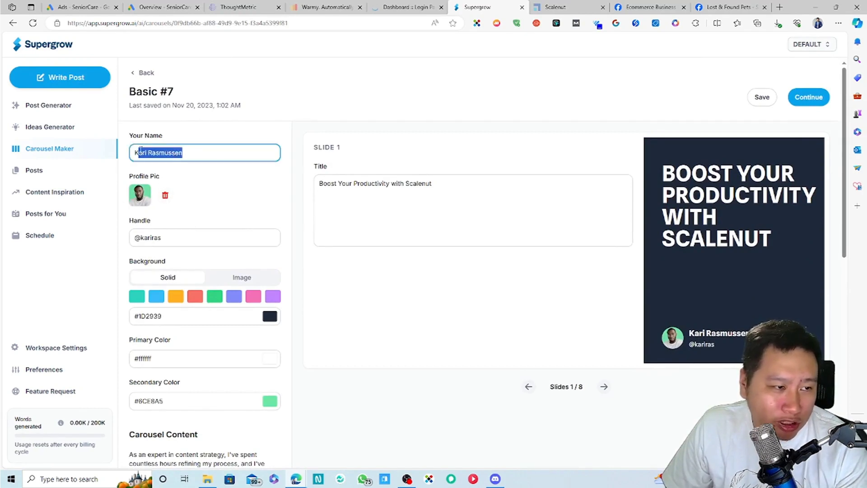
click(191, 156)
key(ctrl+a)
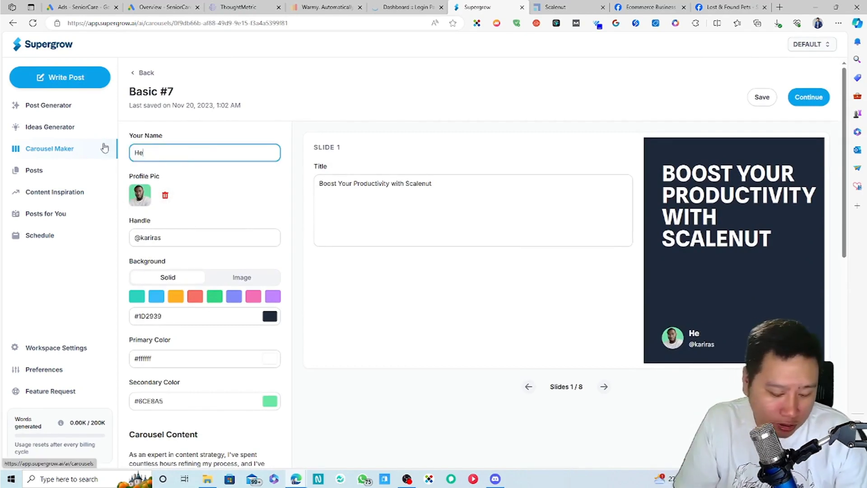
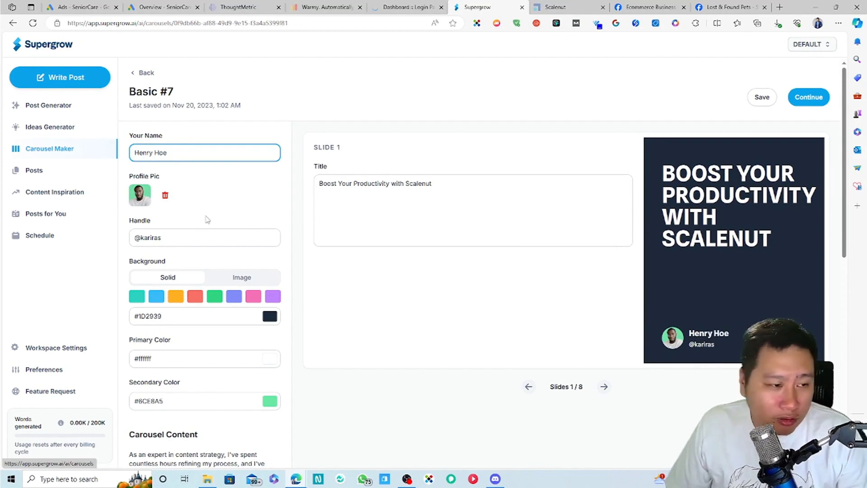
Step: Remove the sample profile picture and locate the cropped headshot photo in Downloads
click(165, 195)
click(167, 199)
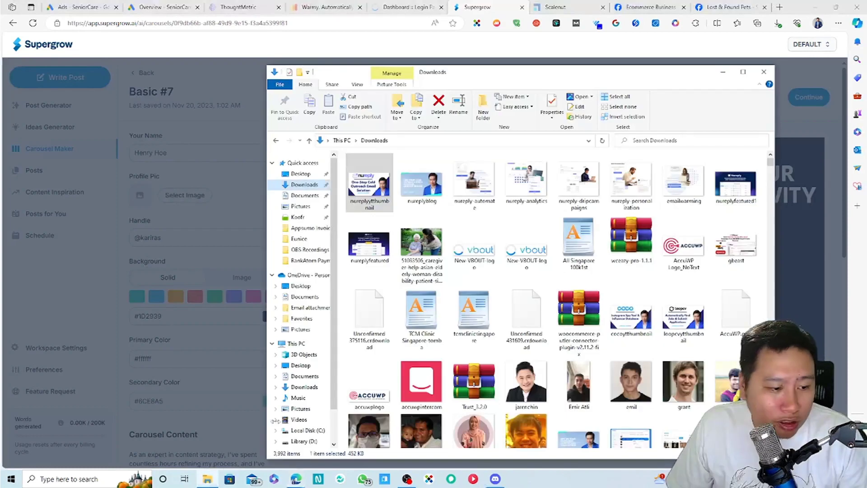
scroll(581, 357, down, 3)
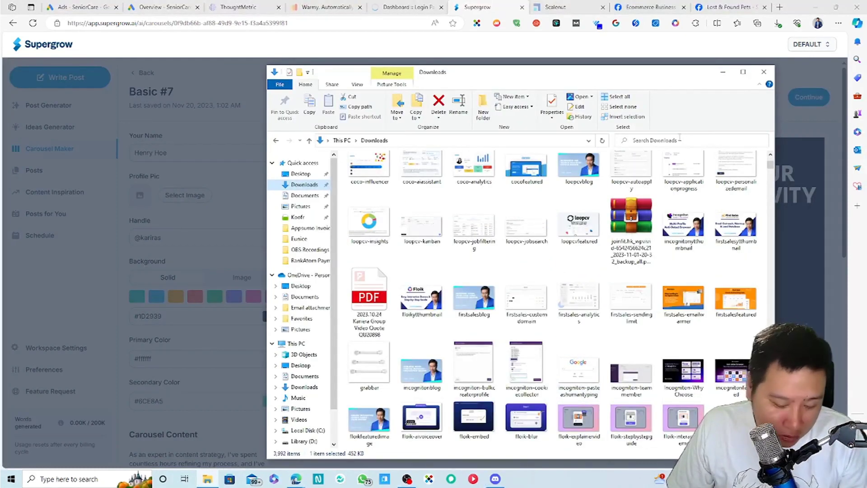
text(enry)
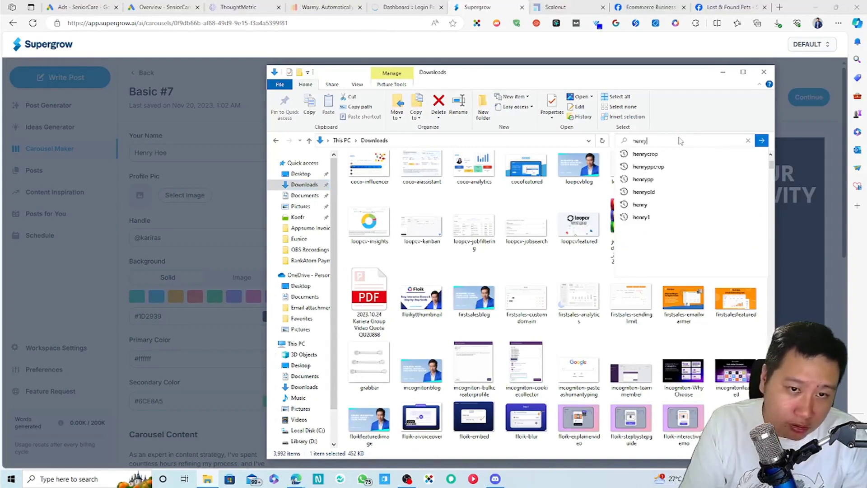
click(648, 167)
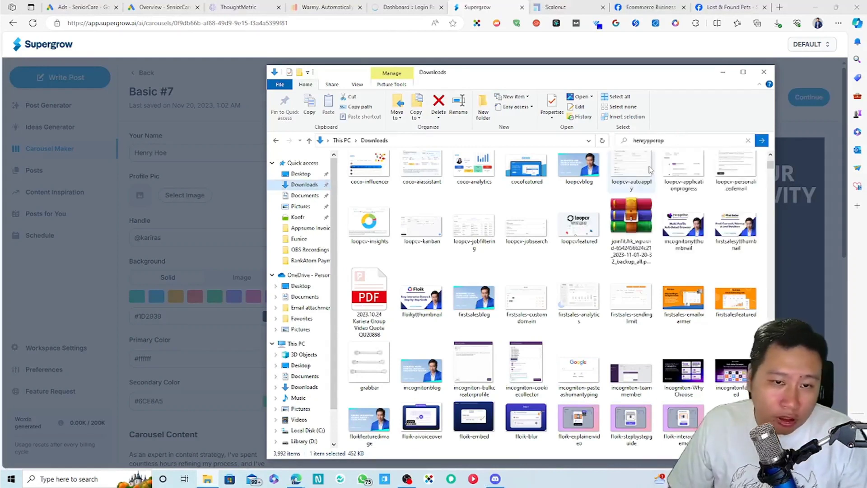
drag(541, 72, 857, 71)
drag(487, 280, 412, 275)
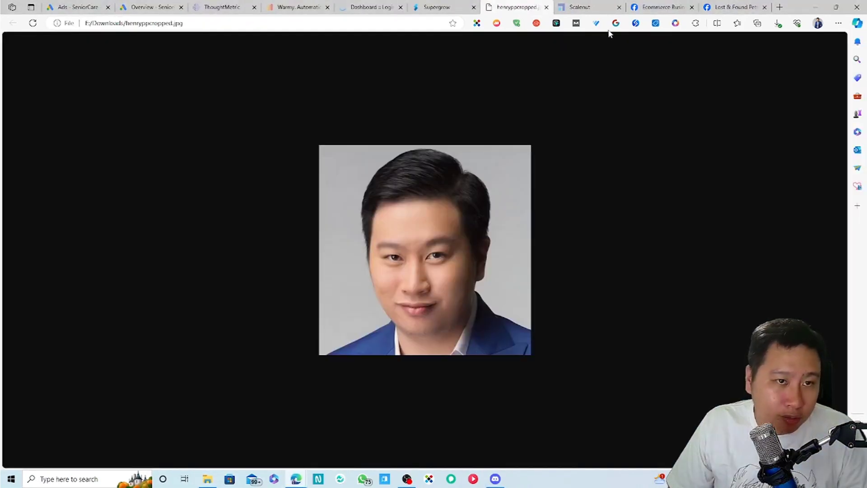
click(546, 7)
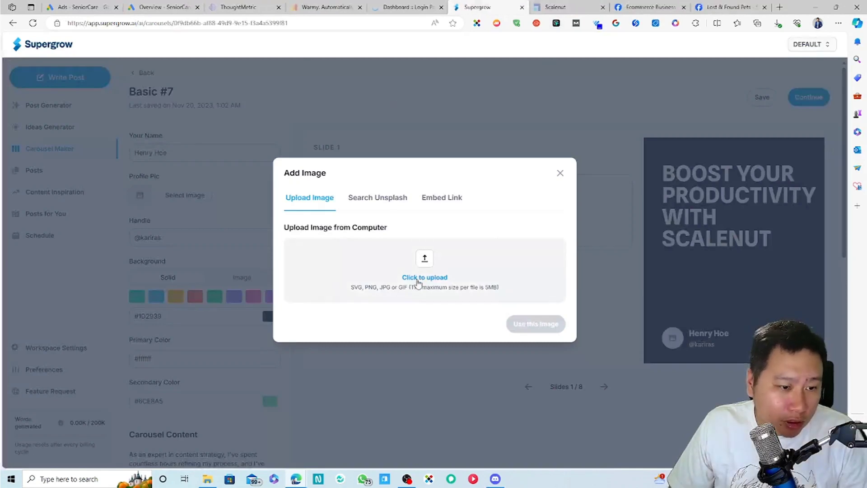
Step: Upload the cropped headshot file and use it as the carousel's profile picture
click(418, 279)
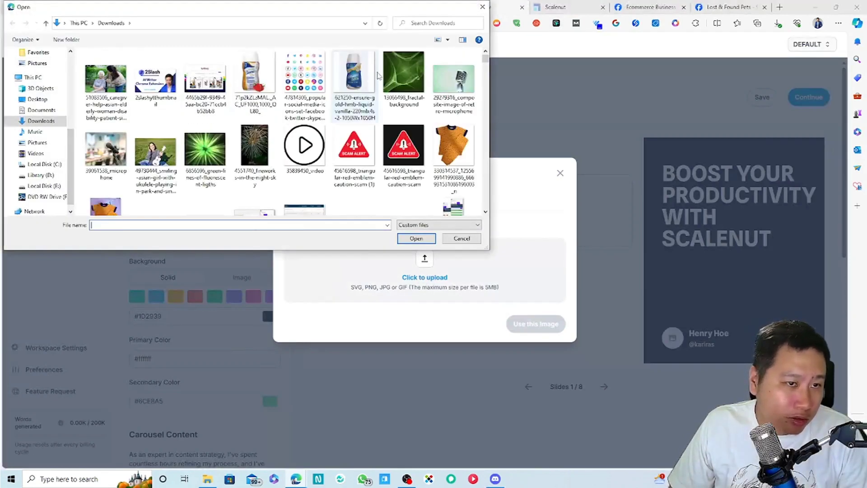
text(hen)
click(415, 23)
text(n)
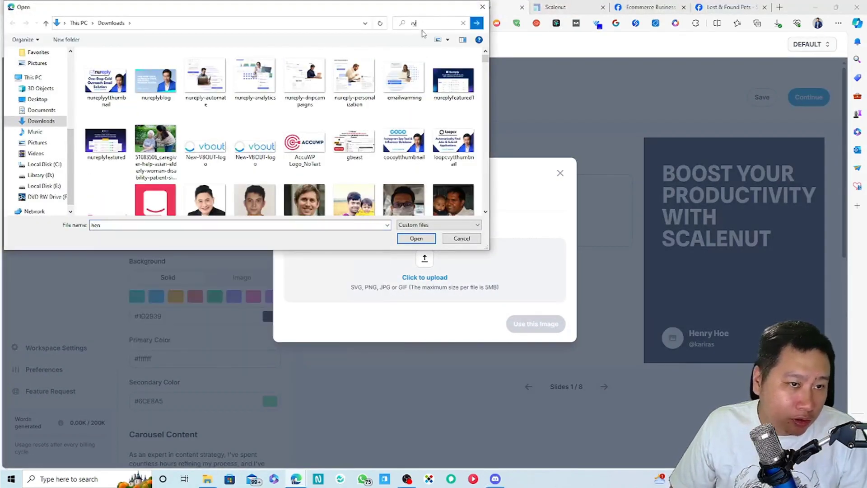
double_click(424, 28)
text(henryppcrop)
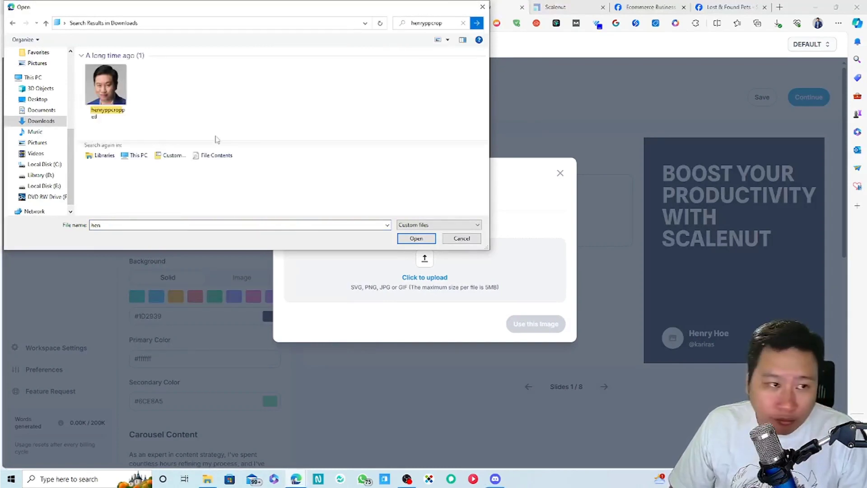
click(106, 86)
click(423, 239)
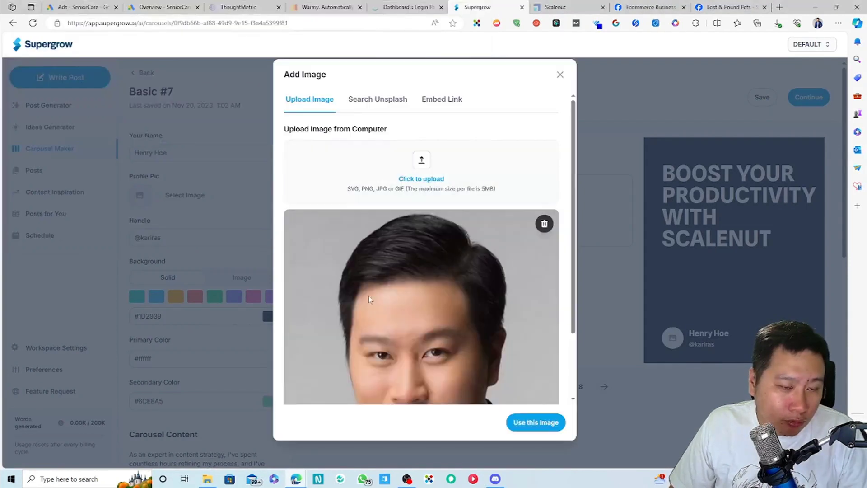
scroll(437, 338, down, 2)
click(535, 422)
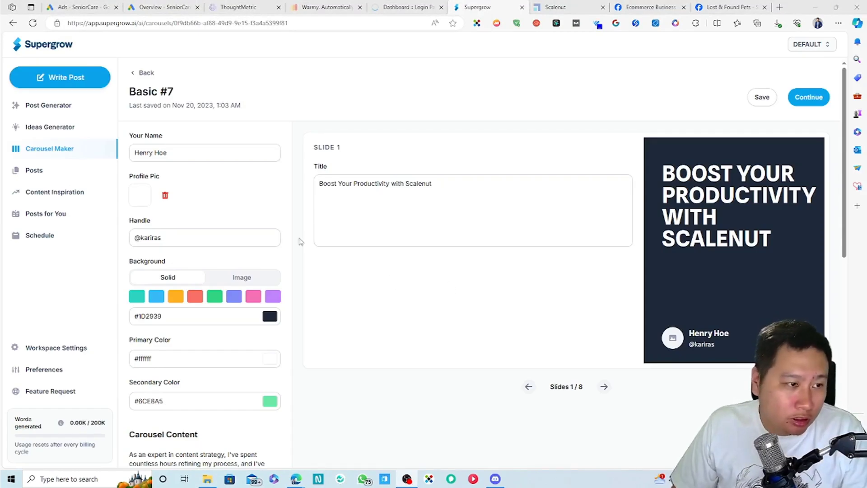
Step: Replace the old handle on the slides with the user's own handle
double_click(162, 240)
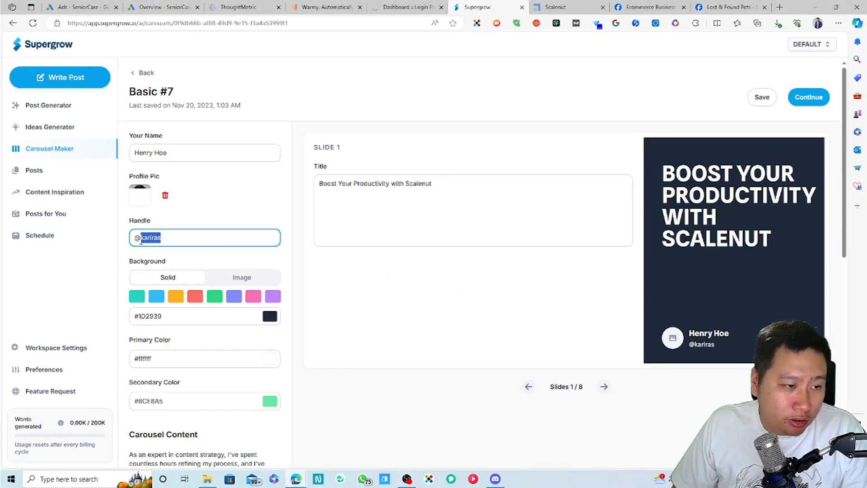
text(decisivemarkete)
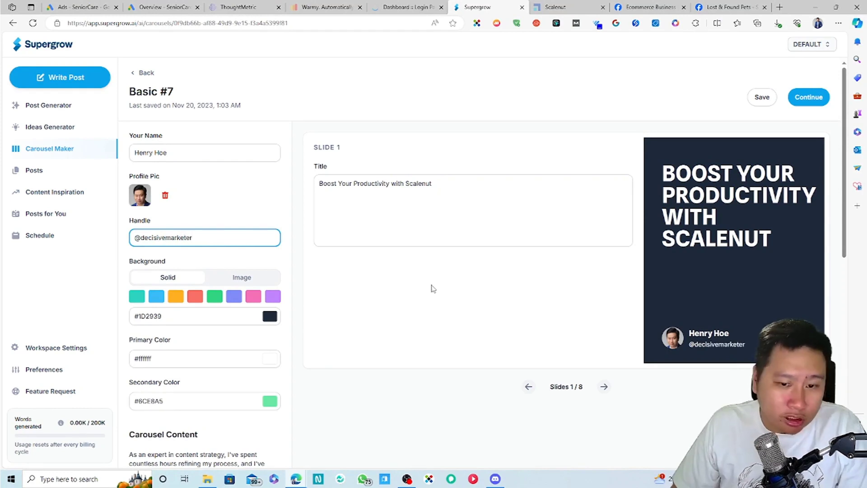
click(432, 288)
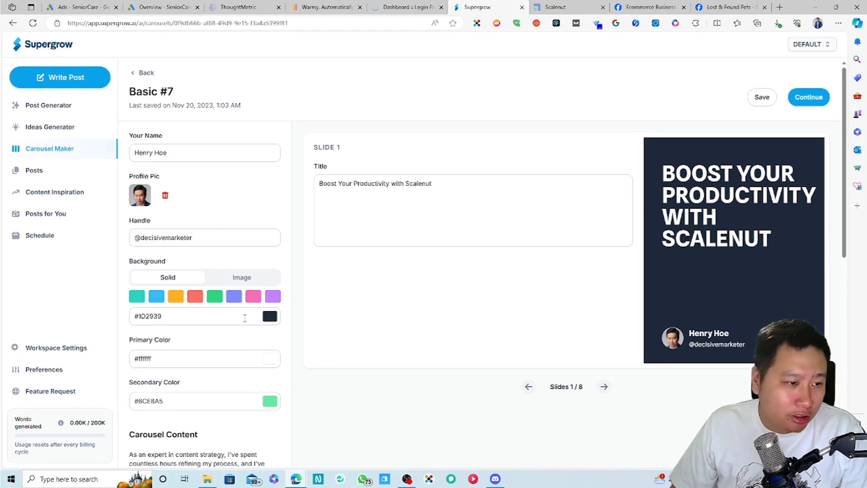
scroll(368, 349, down, 1)
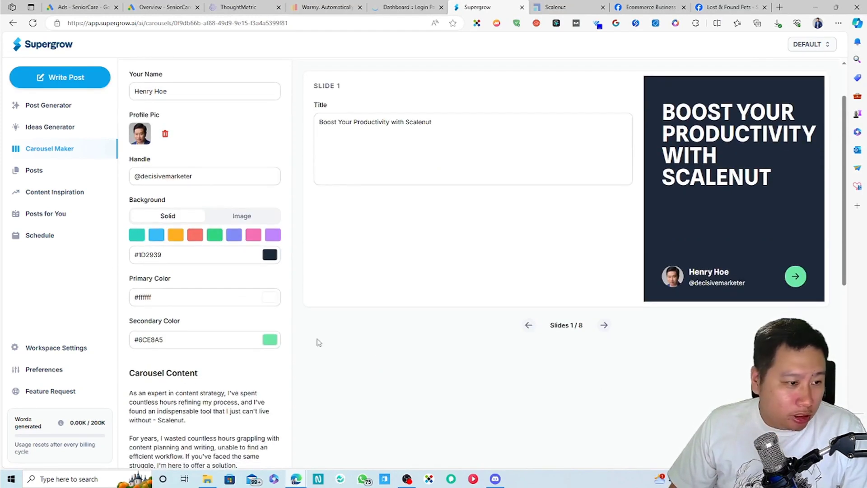
scroll(317, 343, down, 2)
scroll(280, 280, up, 2)
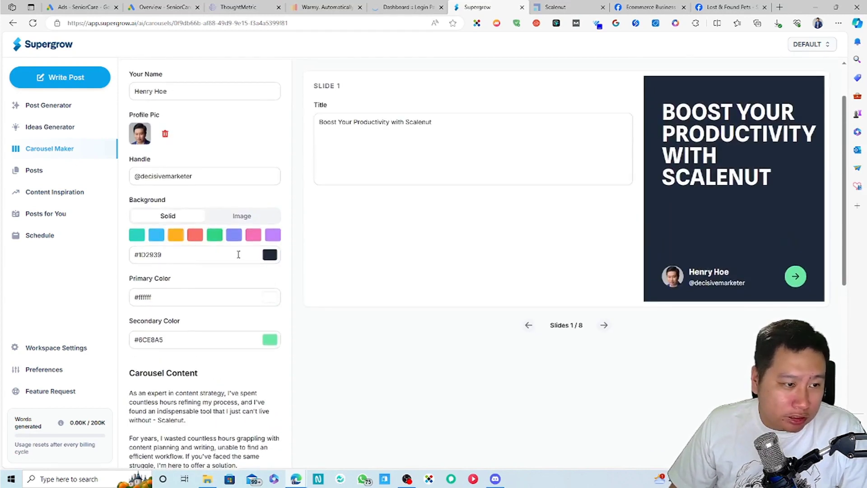
click(238, 259)
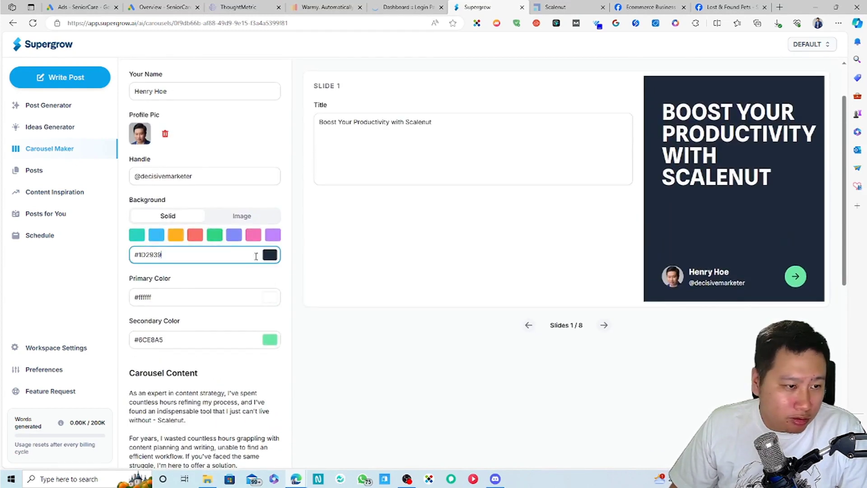
Step: Sample the brand blue #136bff with the eyedropper and paste it as the Background colour
click(543, 39)
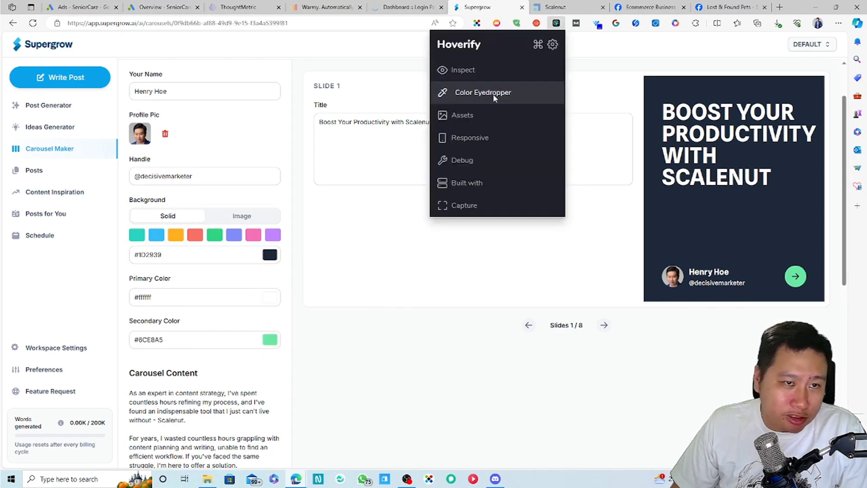
click(495, 92)
click(447, 223)
click(368, 296)
click(230, 255)
key(ctrl+a)
text(#136bff)
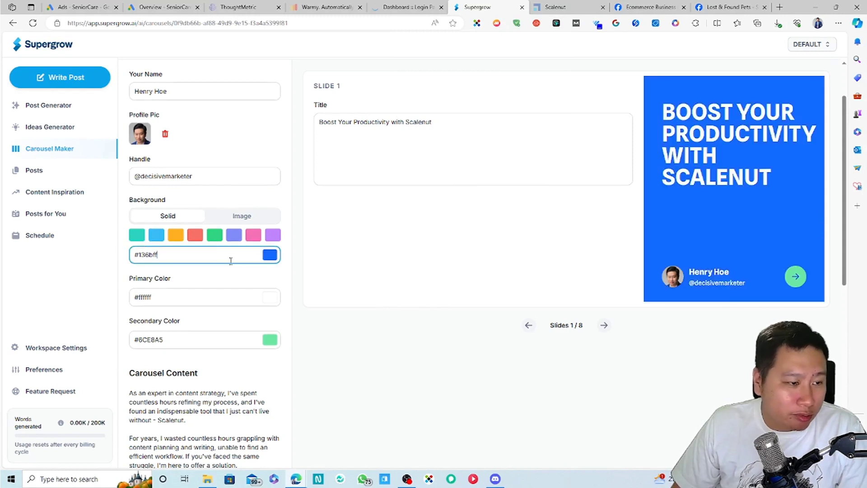
click(434, 267)
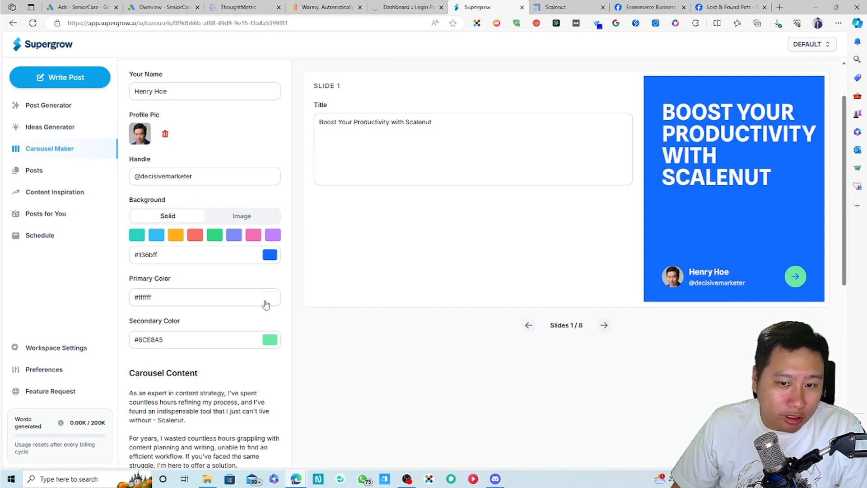
Step: Keep the primary colour white and set the Secondary Color to bright cyan #00ccff
click(226, 296)
double_click(223, 297)
click(223, 296)
click(228, 343)
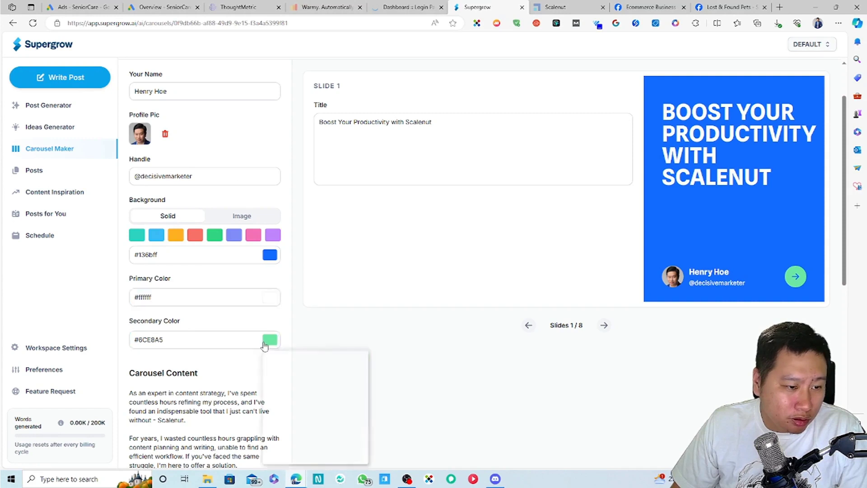
click(270, 340)
drag(336, 419, 325, 430)
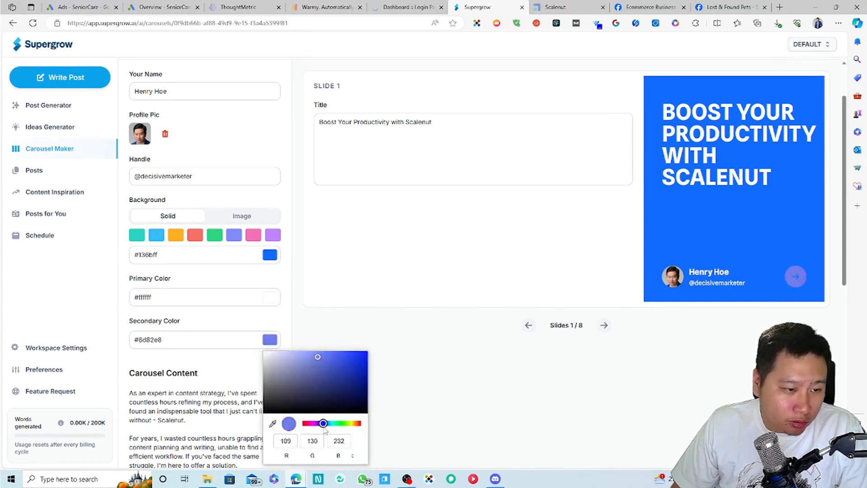
drag(316, 362, 350, 381)
click(436, 275)
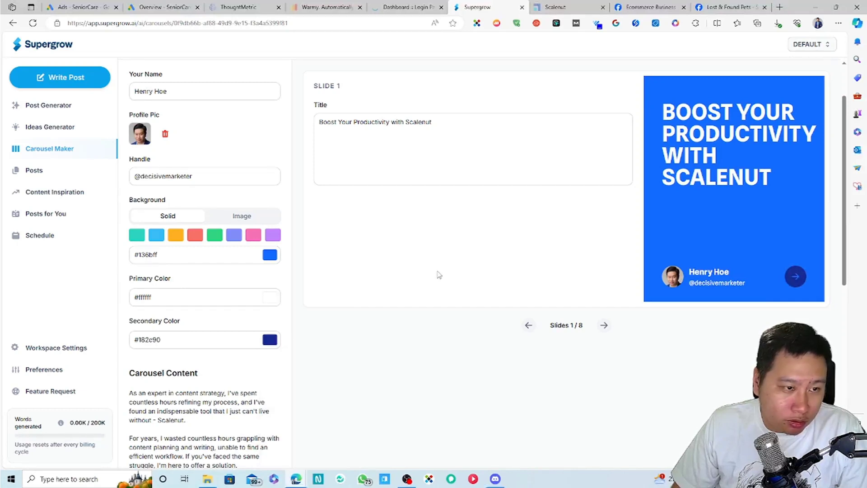
click(270, 340)
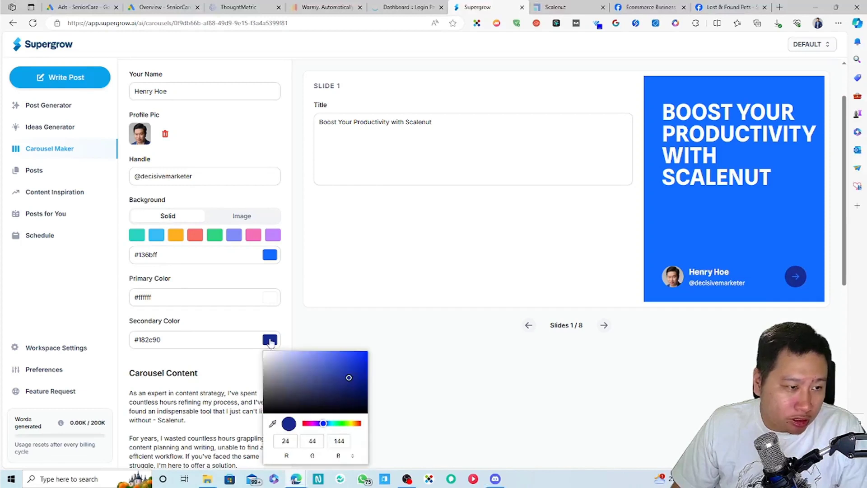
click(325, 425)
drag(326, 425, 329, 426)
drag(350, 370, 370, 352)
click(440, 293)
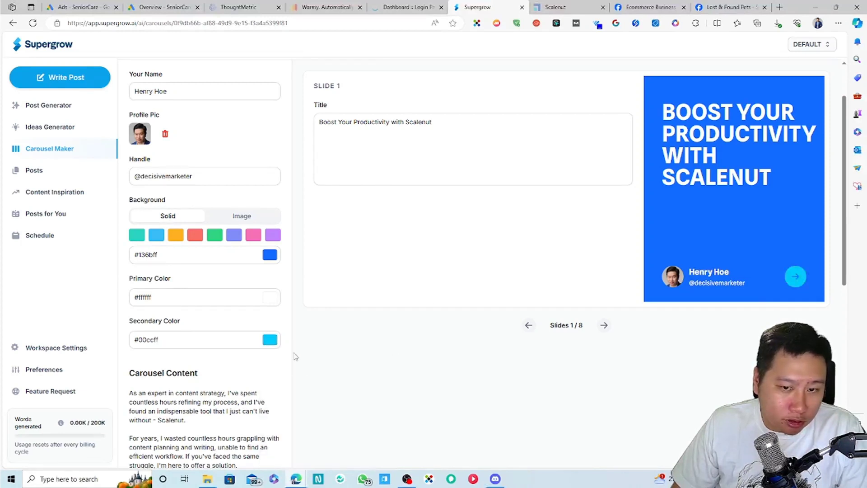
Step: Edit the slide 1 title, adding 'SEO' before Productivity and removing 'Your'
scroll(397, 402, down, 4)
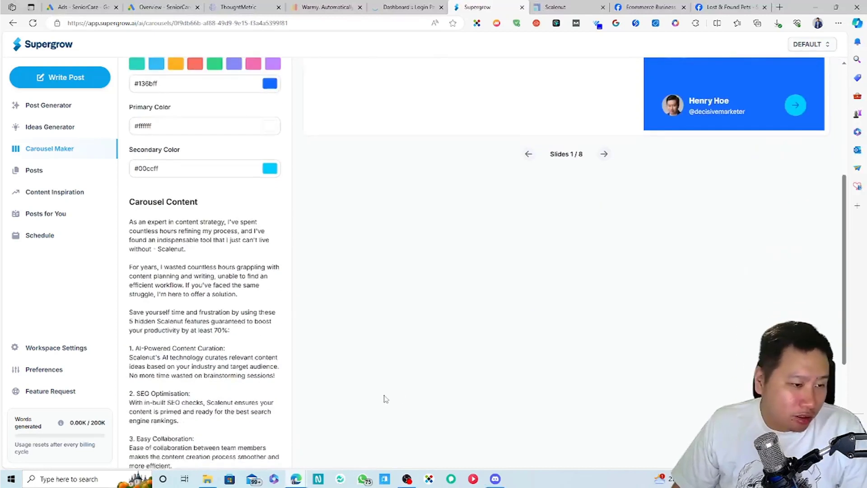
scroll(357, 359, down, 5)
scroll(352, 351, up, 10)
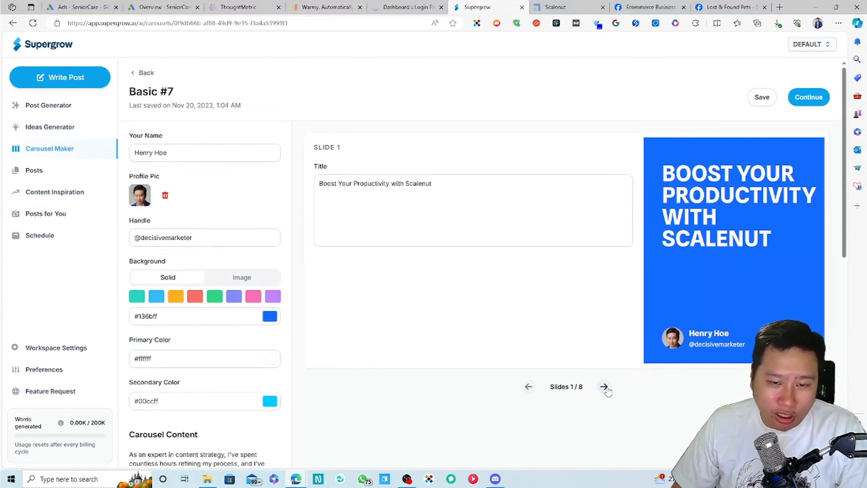
click(354, 184)
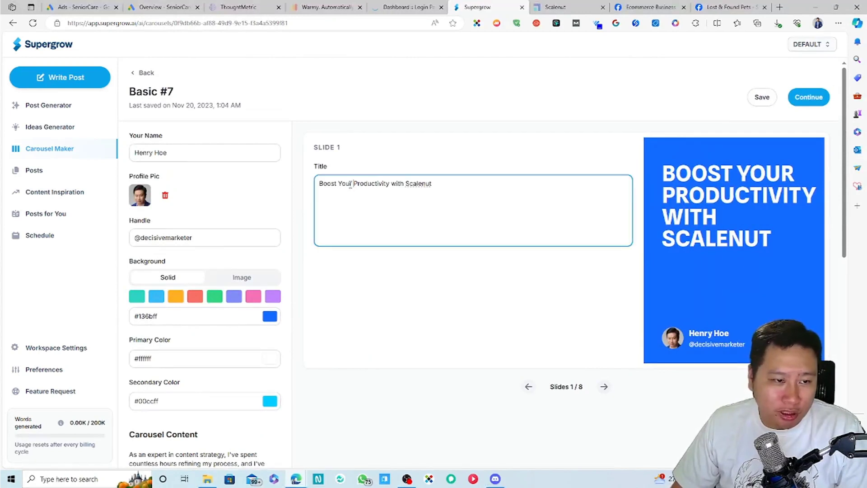
text(SEO)
click(428, 290)
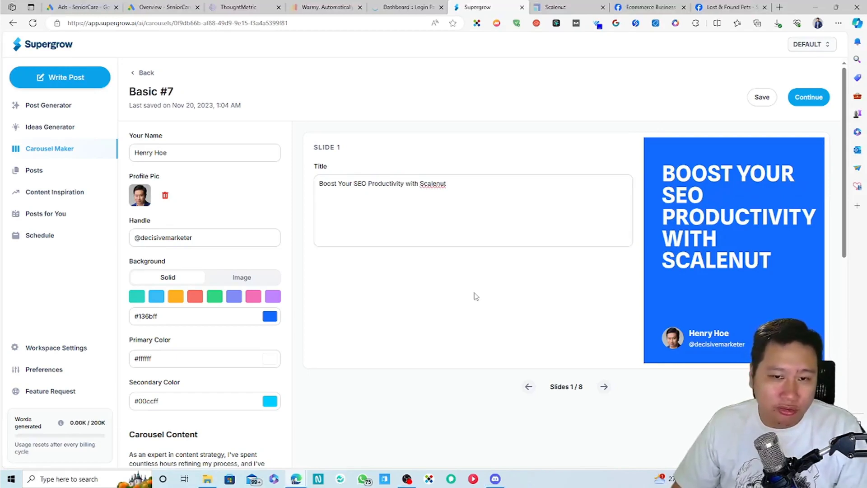
click(357, 189)
key(BackSpace)
key(BackSpace)
key(BackSpace)
key(BackSpace)
key(BackSpace)
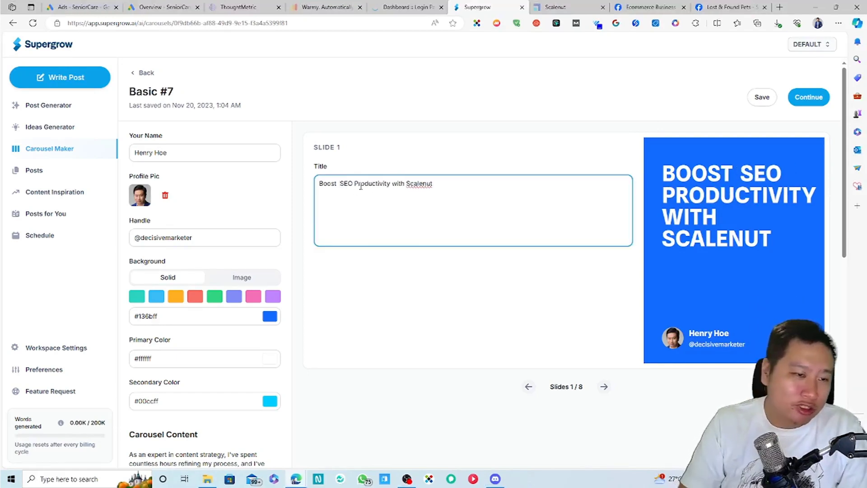
click(428, 363)
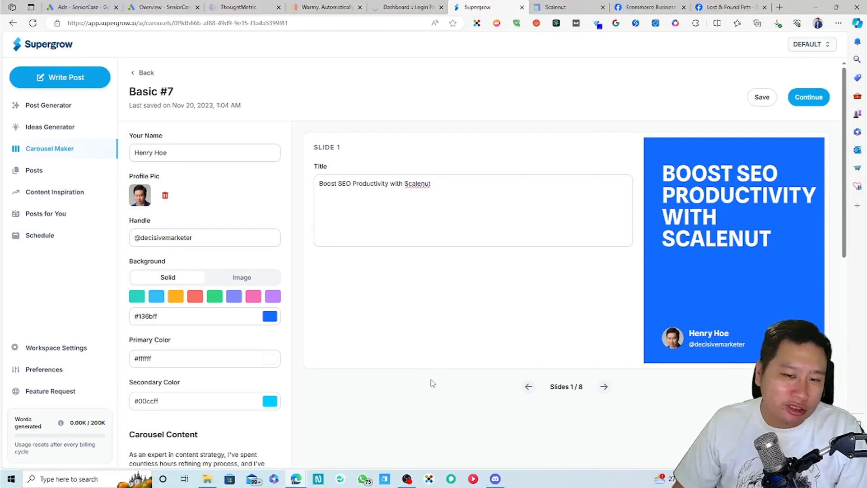
Step: Advance through the carousel to the final call-to-action slide, 8 of 8
click(604, 387)
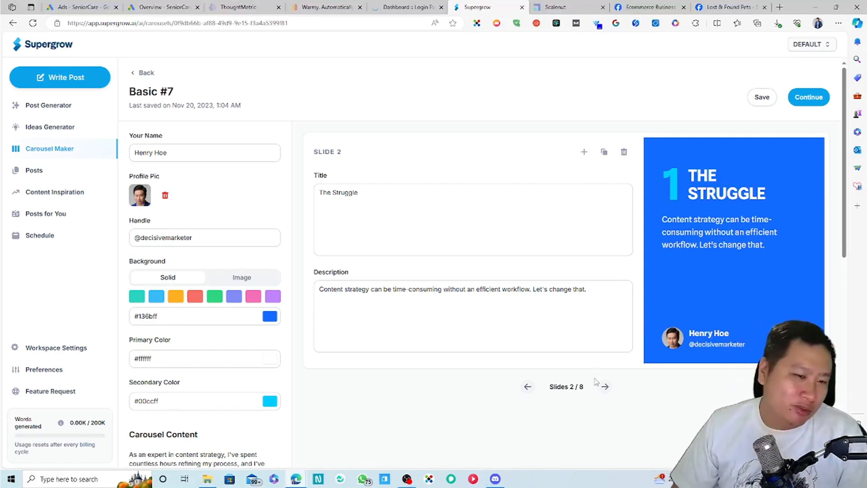
click(605, 387)
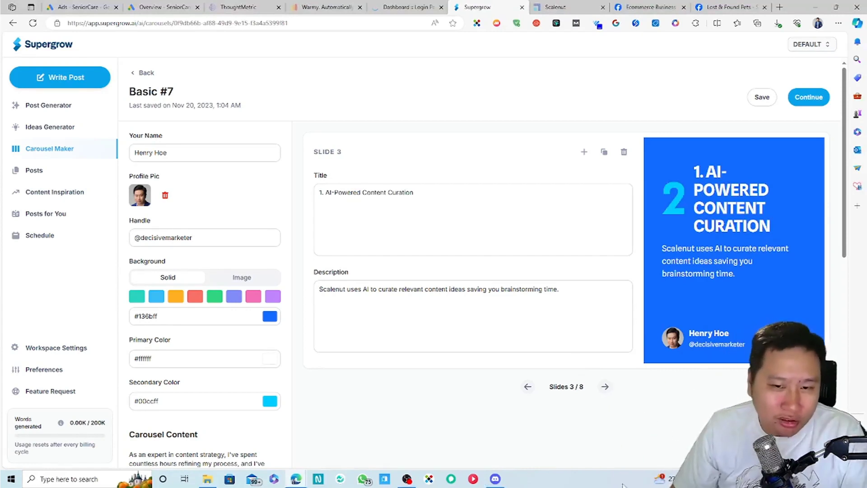
click(605, 387)
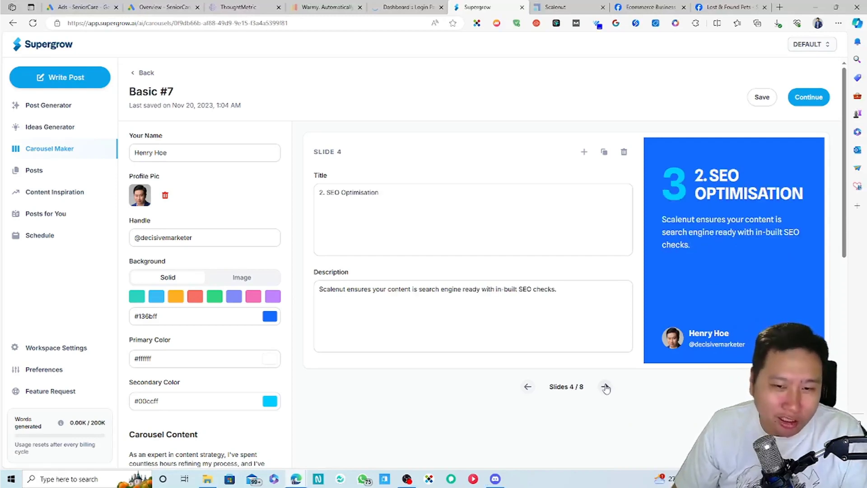
click(605, 386)
click(605, 387)
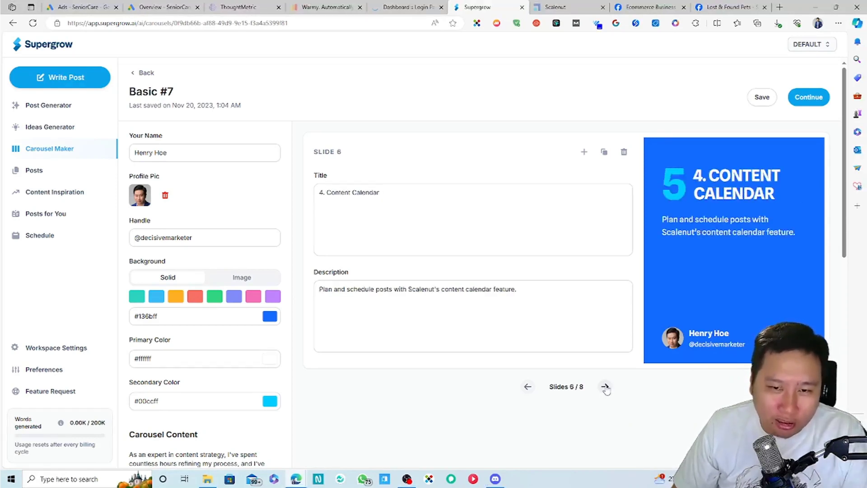
click(604, 386)
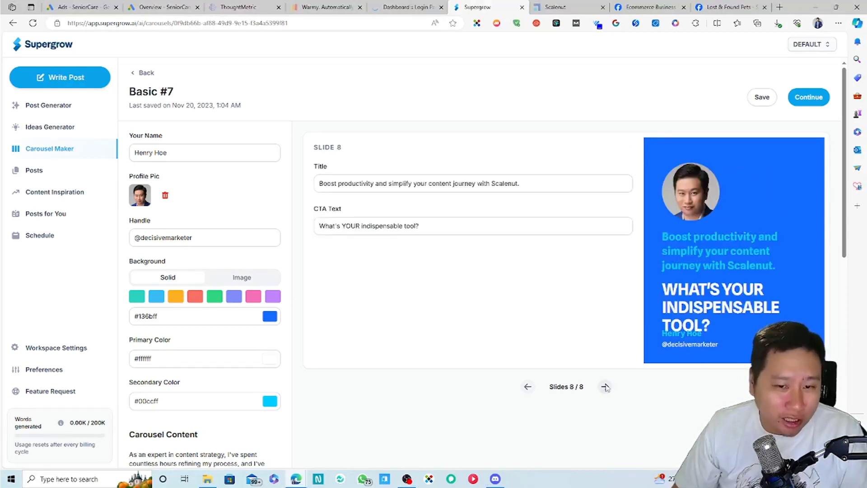
click(604, 387)
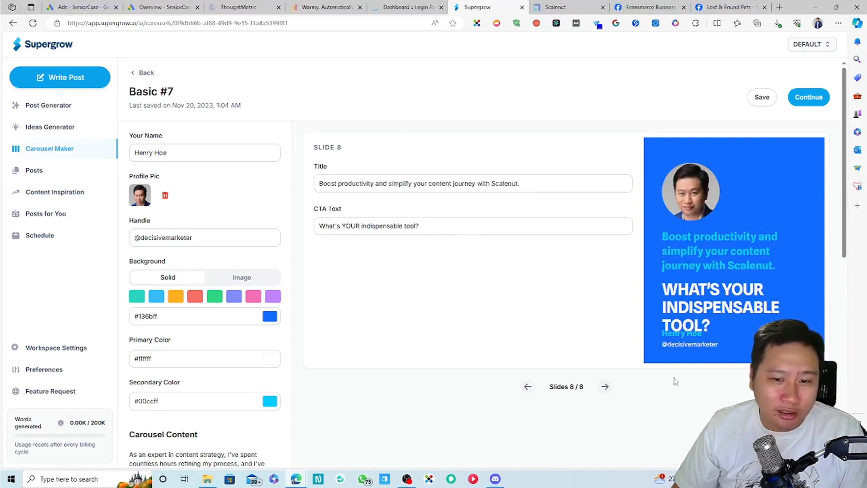
Step: Replace the slide 8 CTA text with a 'Visit' link to the user's website
click(504, 228)
click(719, 317)
triple_click(441, 233)
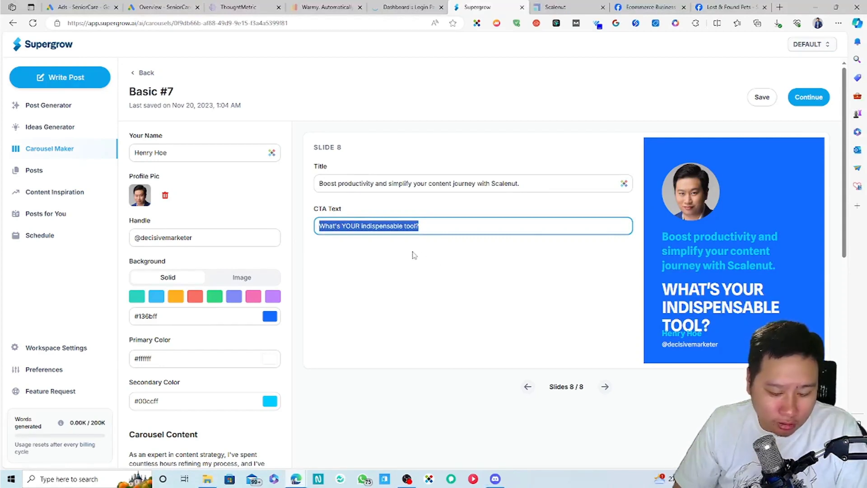
text(Visit http)
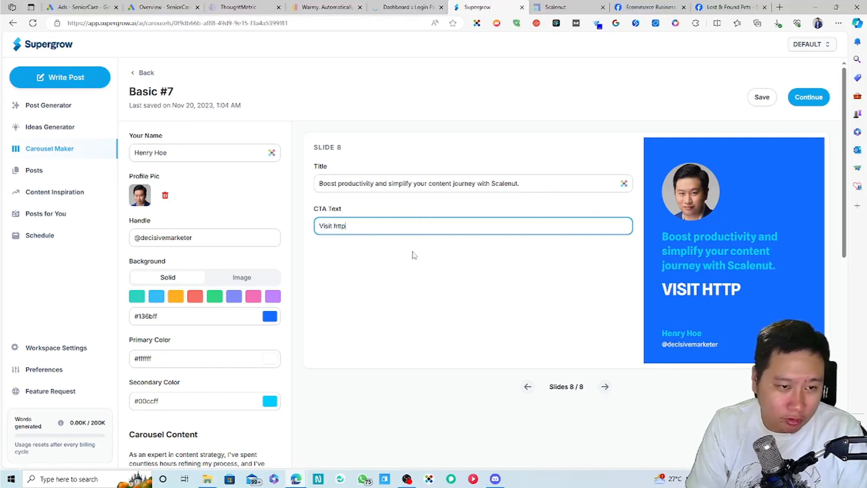
key(BackSpace)
key(BackSpace)
key(BackSpace)
key(BackSpace)
text(go.decisi)
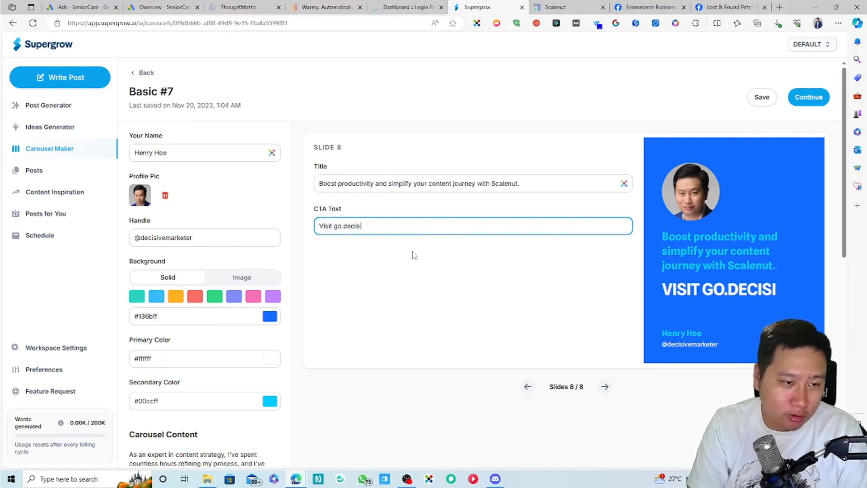
text(vemarketer)
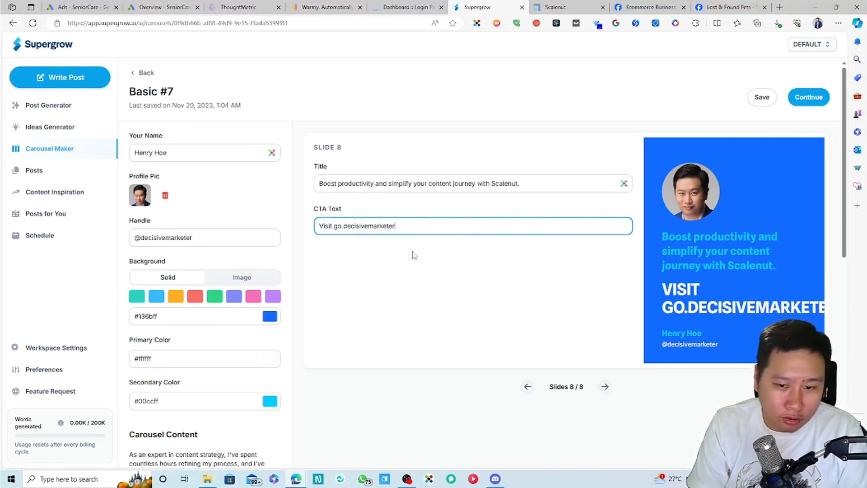
Step: Try other CTA wordings, settling on 'Learn More at' followed by the website name
drag(395, 226, 316, 227)
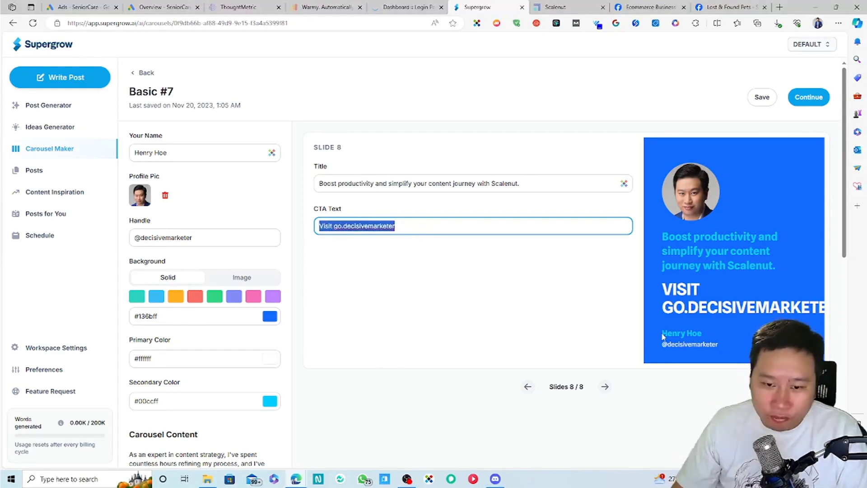
right_click(418, 228)
key(Escape)
scroll(368, 347, down, 10)
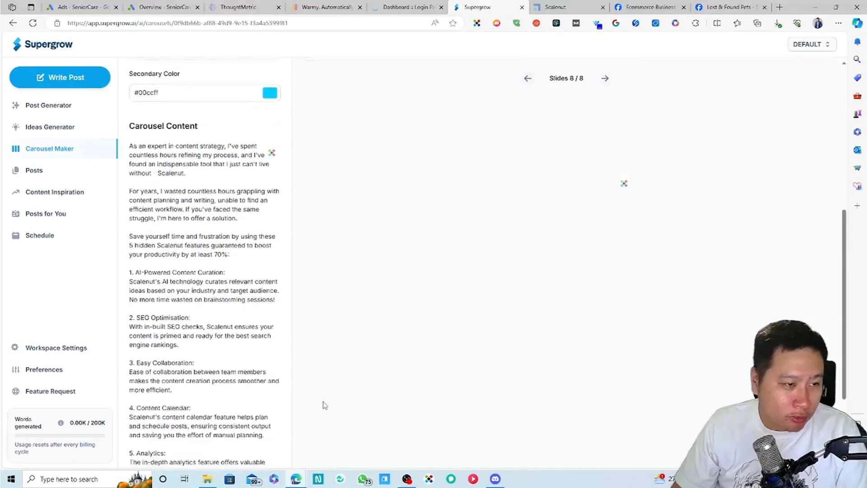
scroll(320, 402, up, 10)
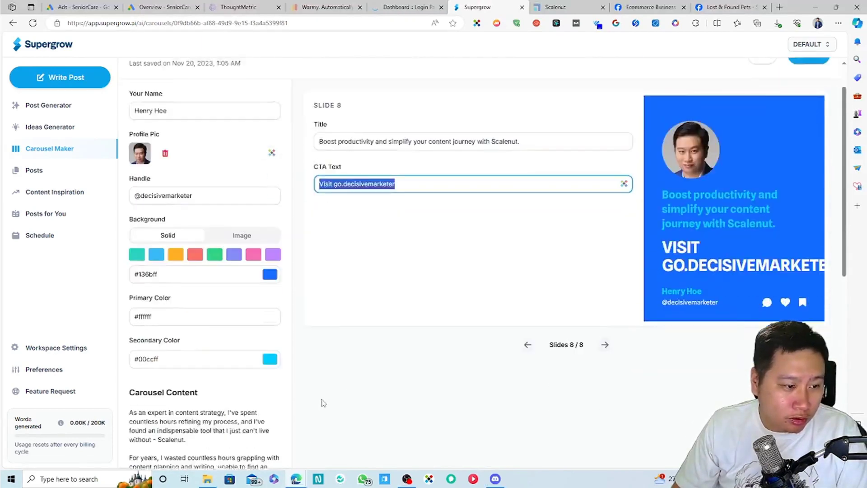
scroll(319, 384, down, 5)
scroll(319, 372, up, 5)
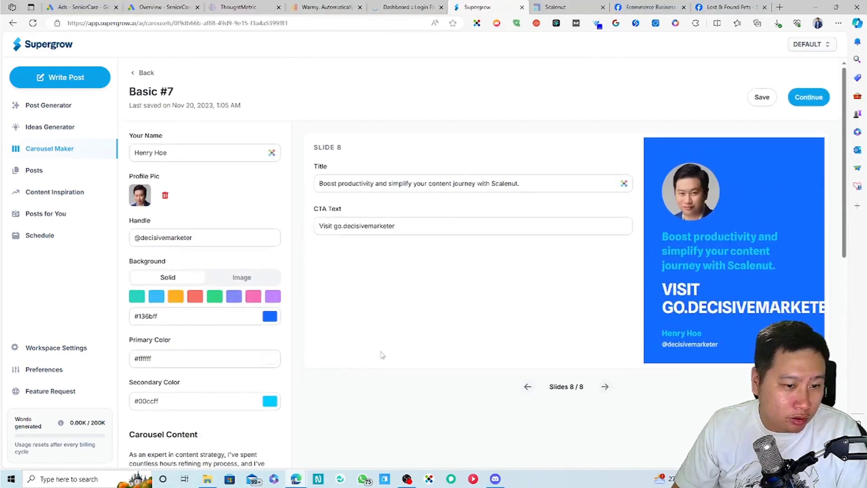
click(435, 226)
drag(435, 226, 314, 234)
text(Get Scalenu)
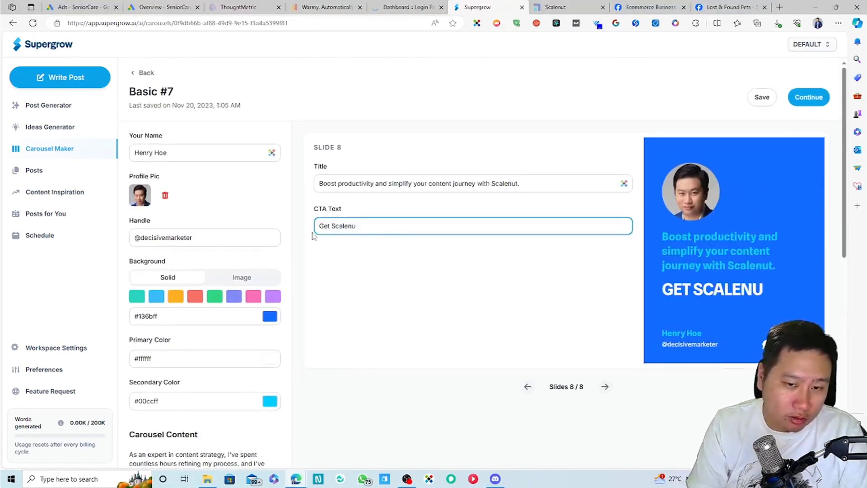
key(BackSpace)
key(BackSpace)
key(BackSpace)
key(BackSpace)
key(BackSpace)
key(BackSpace)
key(BackSpace)
key(BackSpace)
key(BackSpace)
key(BackSpace)
key(BackSpace)
text(Visi)
key(BackSpace)
key(BackSpace)
key(BackSpace)
key(BackSpace)
text(Learn More)
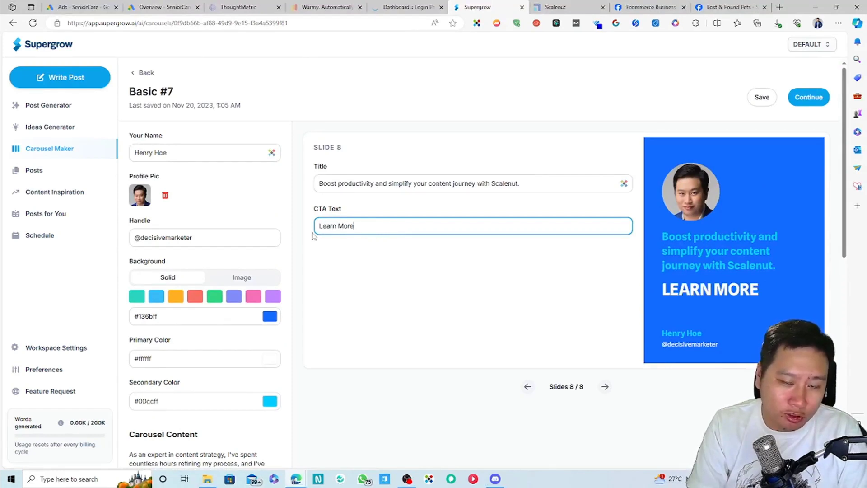
text( at DecisiveMarketer.com)
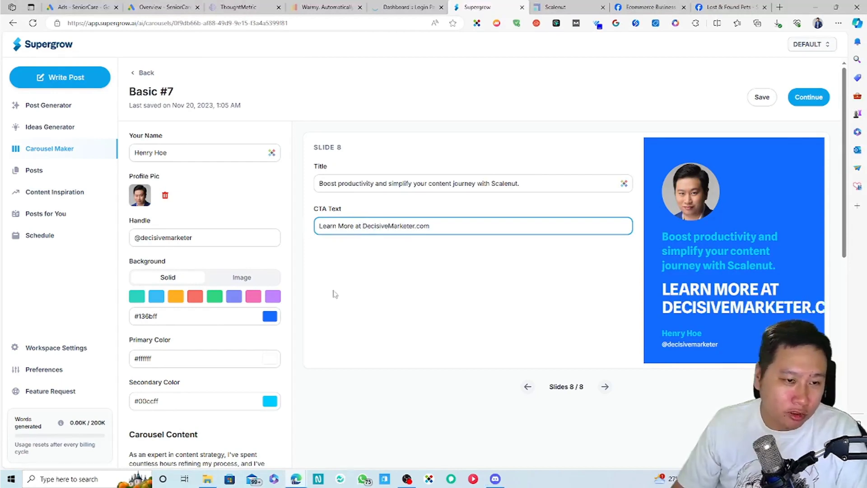
click(335, 294)
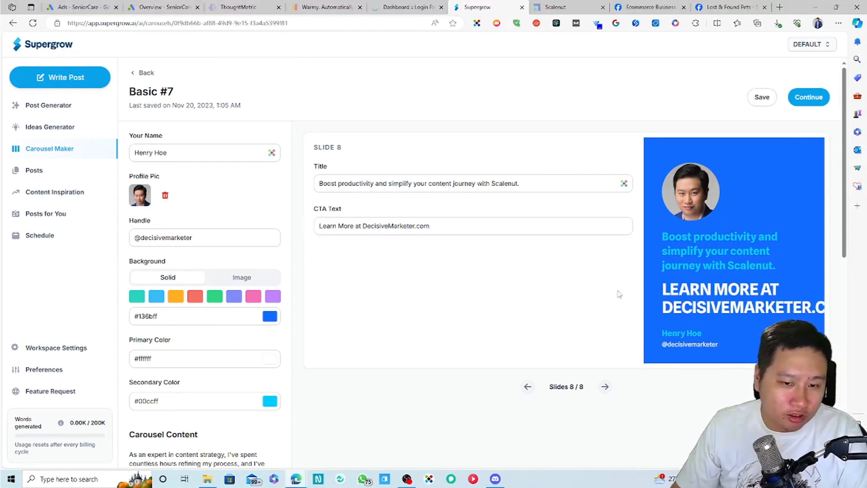
Step: Remove the word 'at', then delete the entire CTA text so the field is empty
click(419, 229)
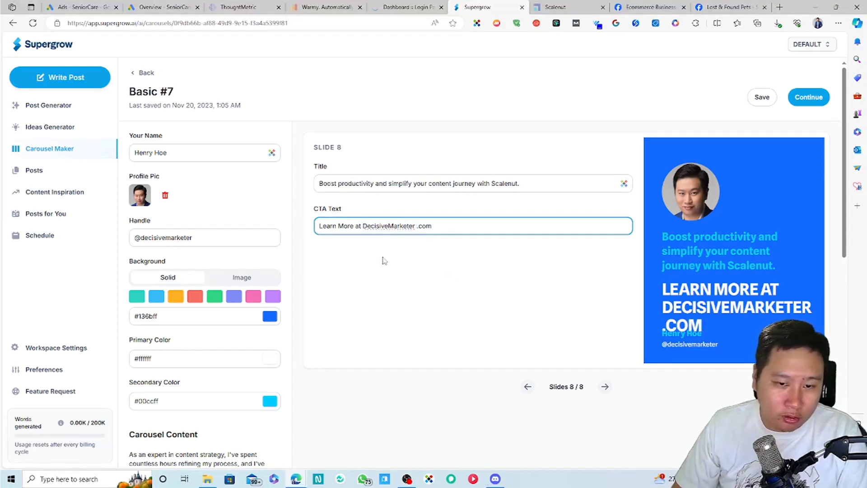
double_click(360, 226)
key(BackSpace)
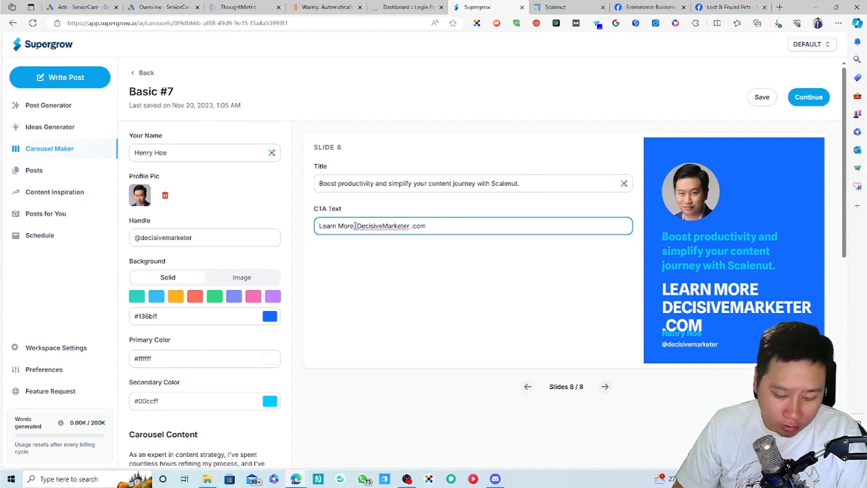
text(@)
key(BackSpace)
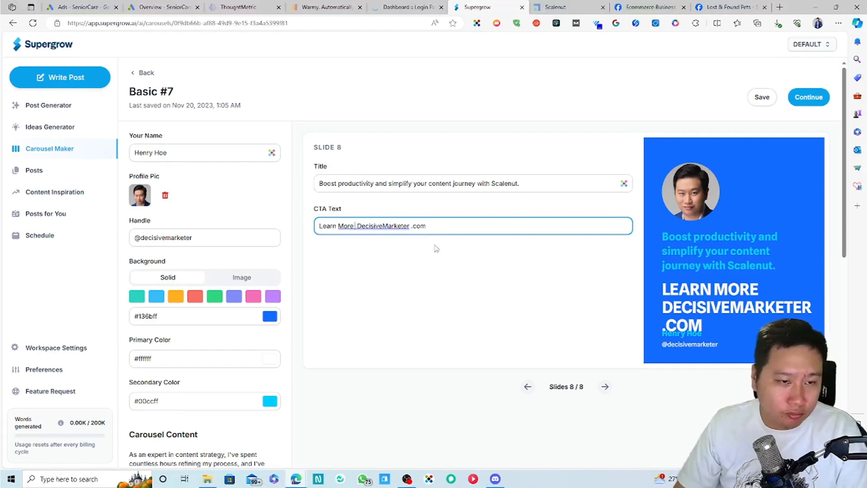
key(ctrl+a)
key(BackSpace)
click(465, 284)
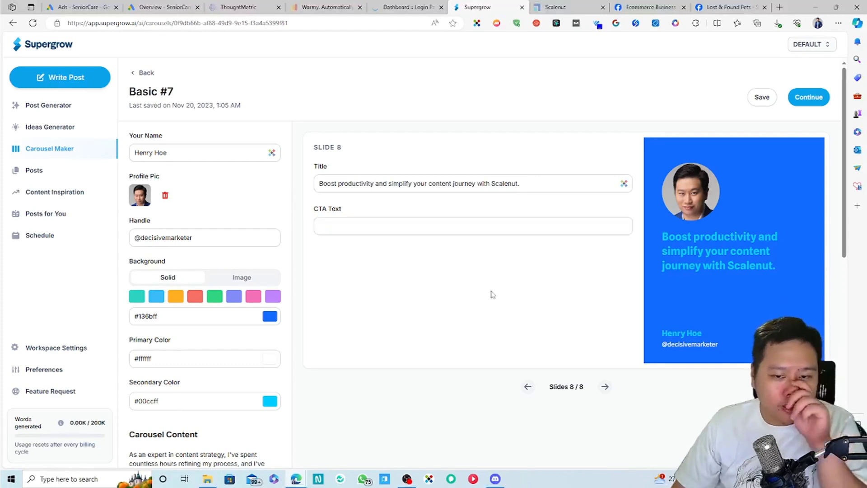
Step: Open the finished carousel's preview and flip through its slides
click(808, 97)
scroll(623, 183, down, 10)
scroll(497, 270, up, 10)
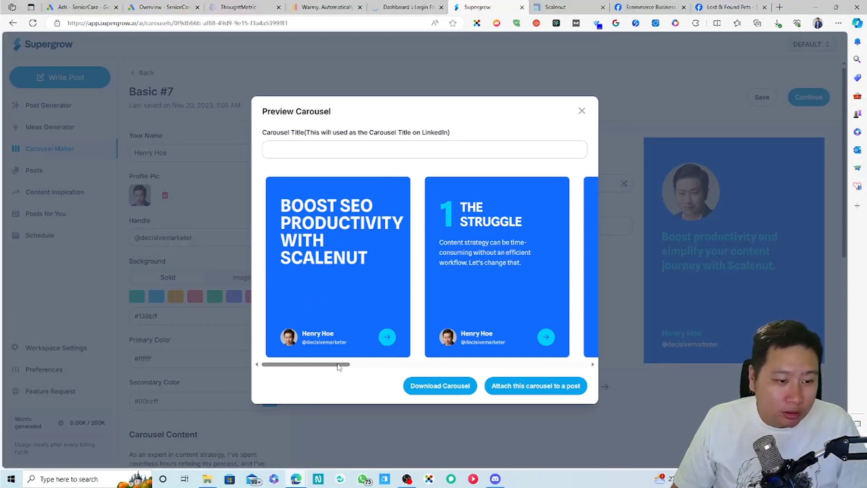
drag(339, 366, 597, 371)
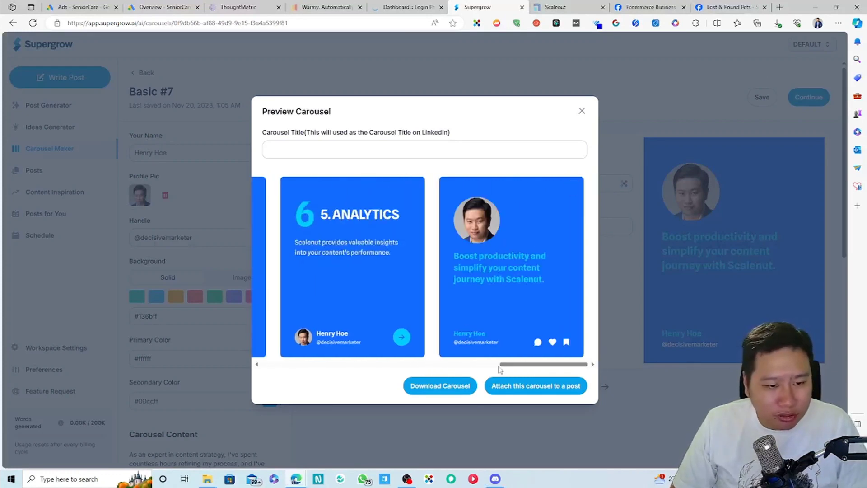
drag(526, 365, 268, 376)
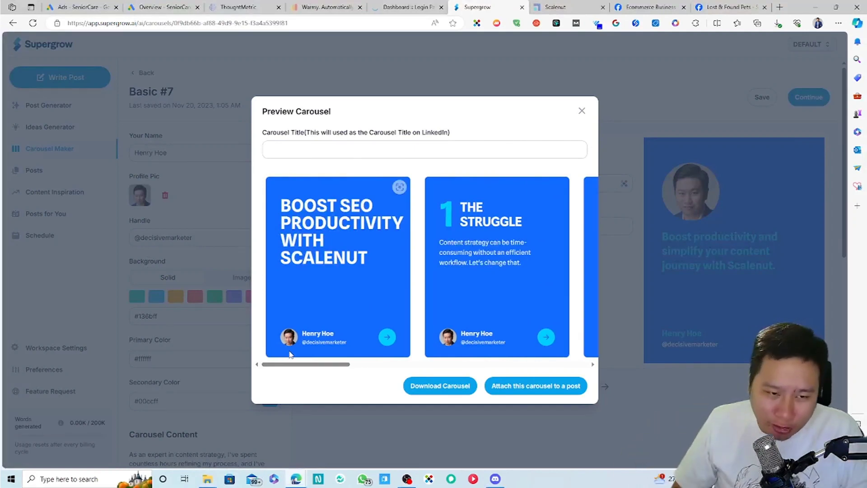
Step: Title the carousel 'Why Scalenut can improve my SEO productivity by 70%'
click(380, 152)
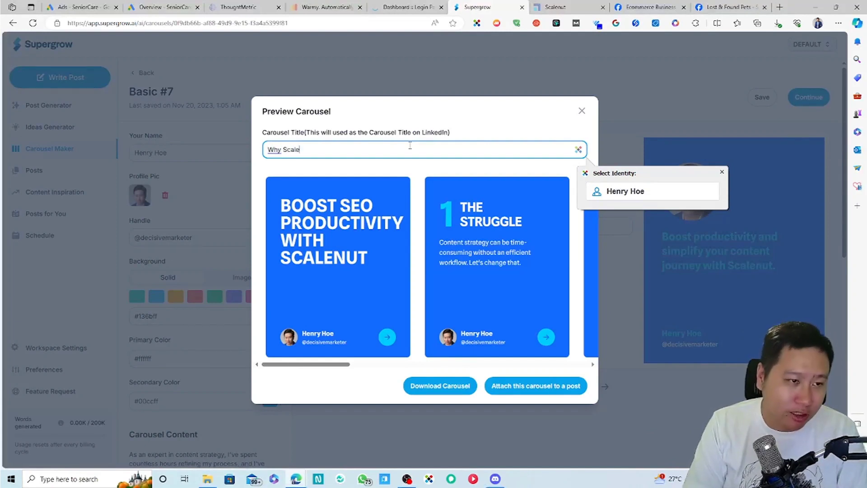
text(can improve)
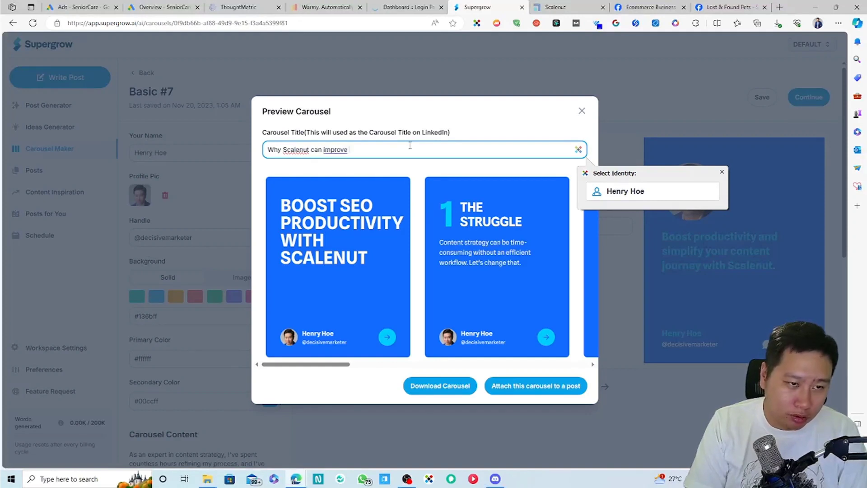
text(O )
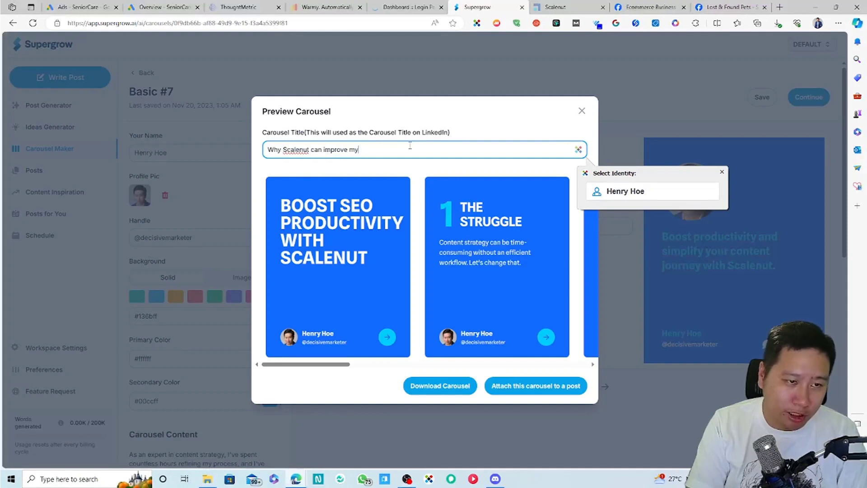
text( productivity by 70%)
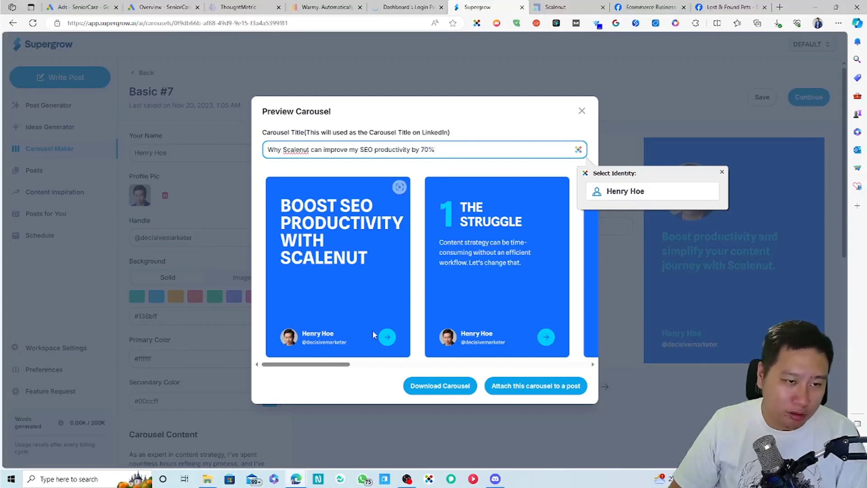
click(429, 334)
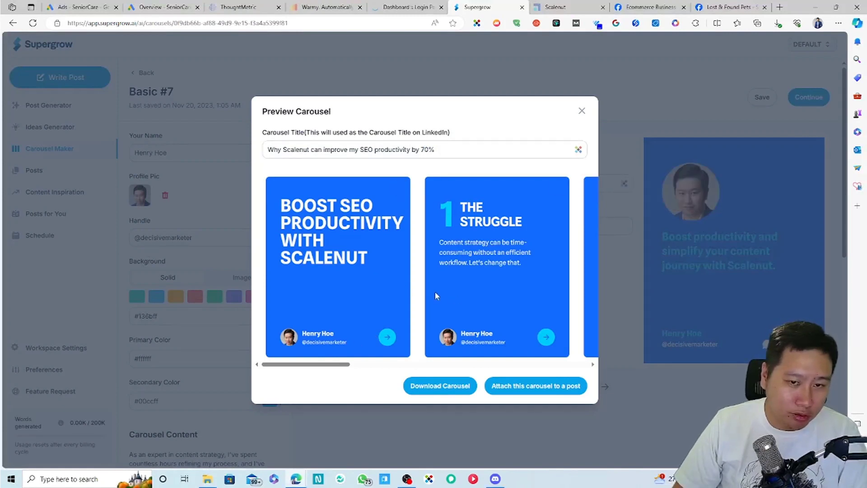
Step: Attach the carousel to a new post, replacing 'Get Scalenut' with 'Try Scalenut today - ' plus the referral link
click(515, 388)
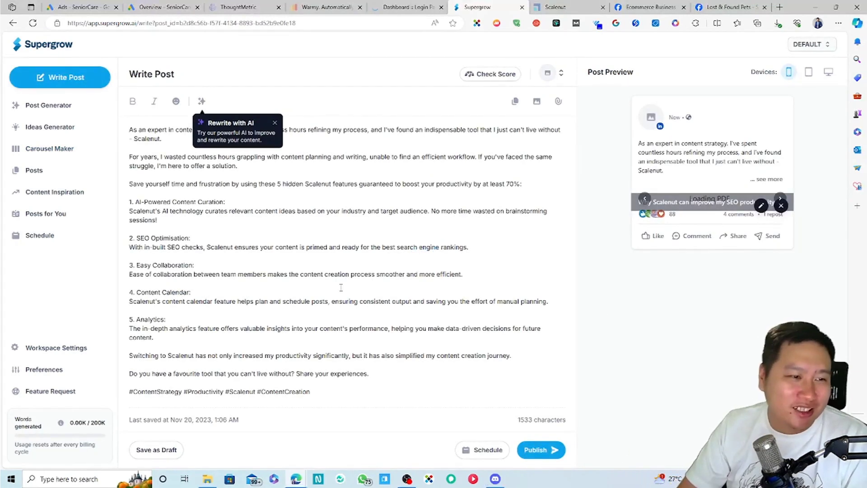
click(261, 292)
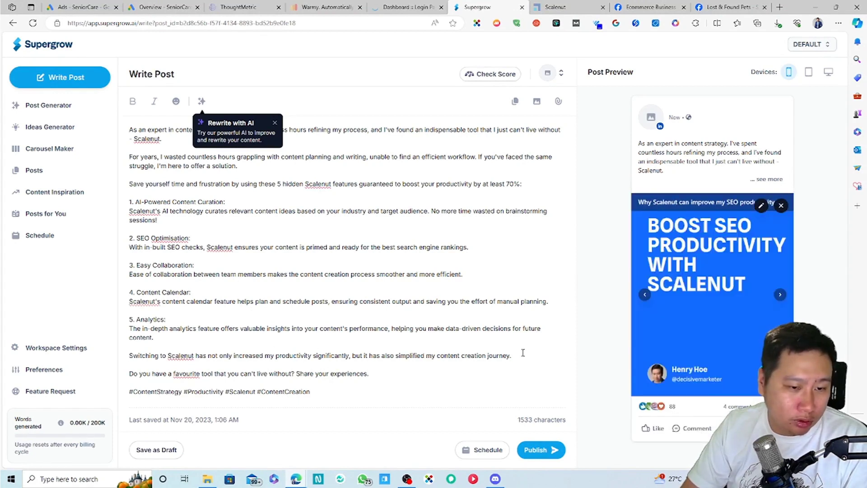
click(573, 353)
key(Return)
text(Get Scalenut)
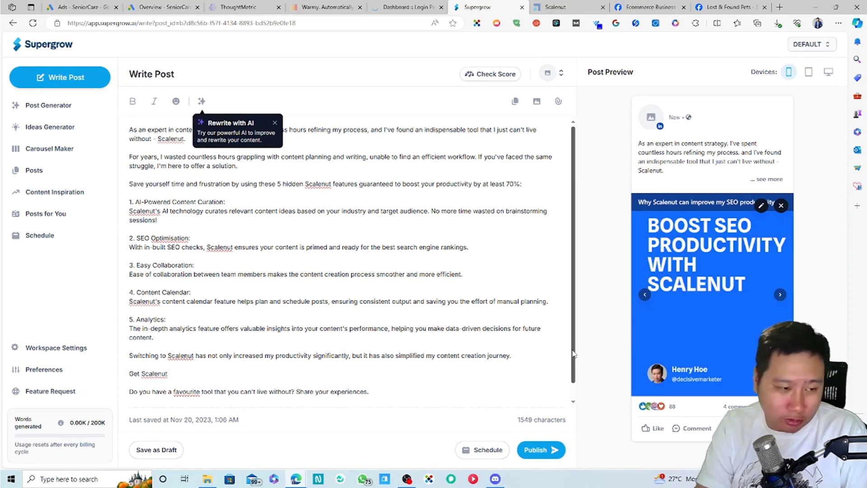
key(BackSpace)
key(BackSpace)
key(BackSpace)
key(BackSpace)
key(BackSpace)
key(BackSpace)
key(BackSpace)
key(BackSpace)
key(BackSpace)
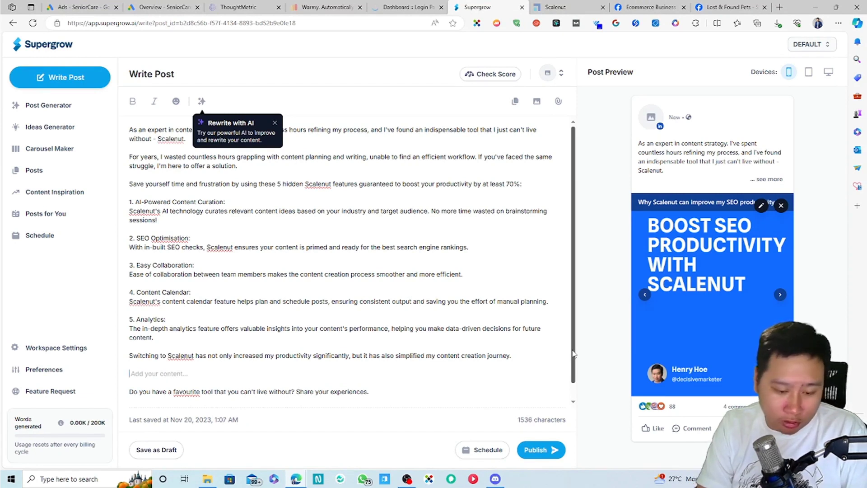
text(Try)
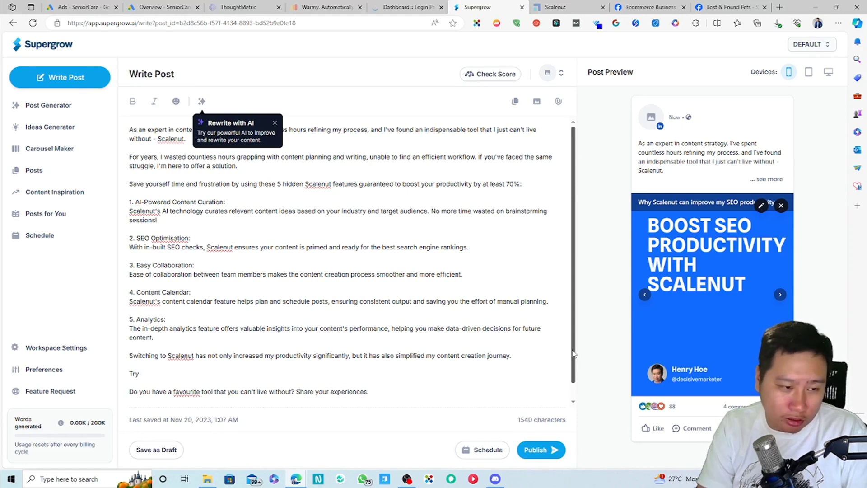
text( Scalenut today)
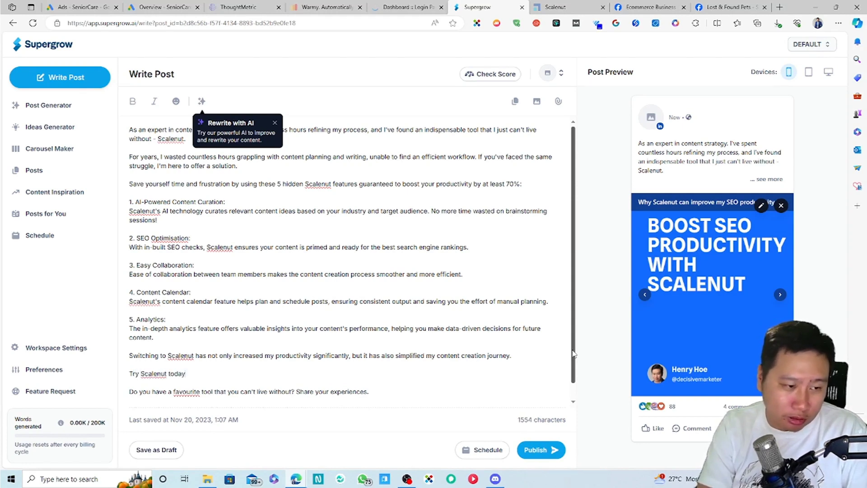
scroll(420, 294, down, 1)
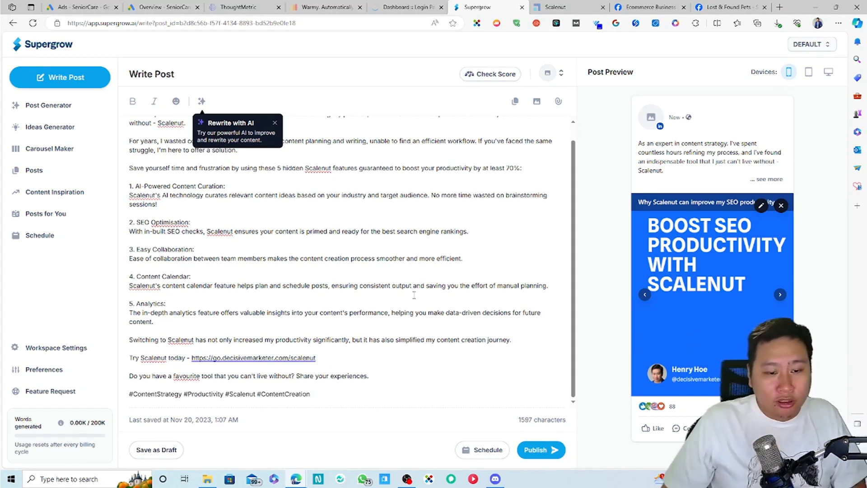
scroll(422, 292, up, 1)
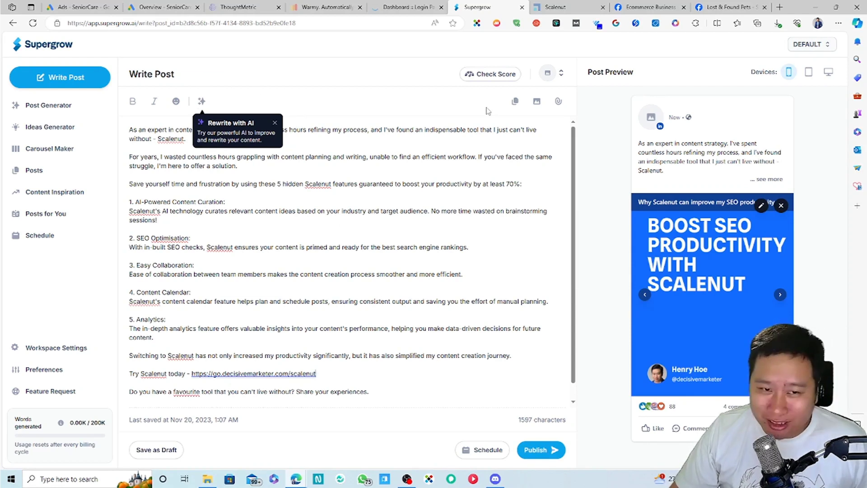
Step: Add an empty line below the Content Calendar paragraph, then select that paragraph
click(435, 149)
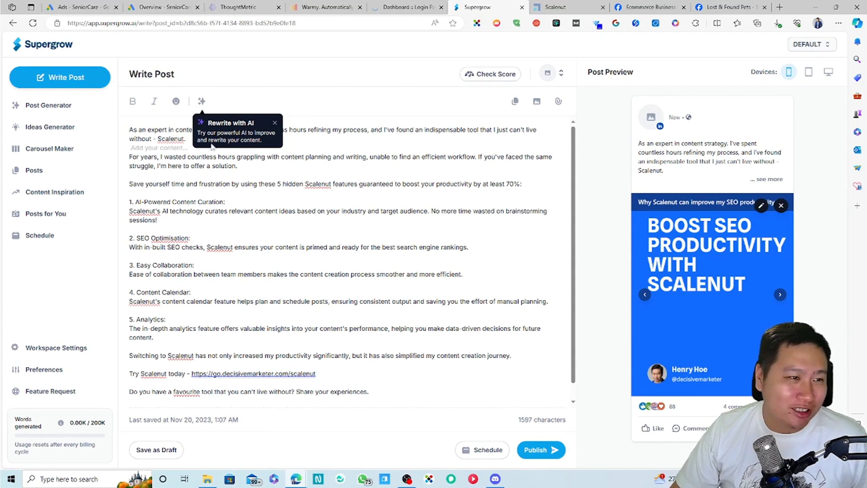
click(313, 229)
click(380, 277)
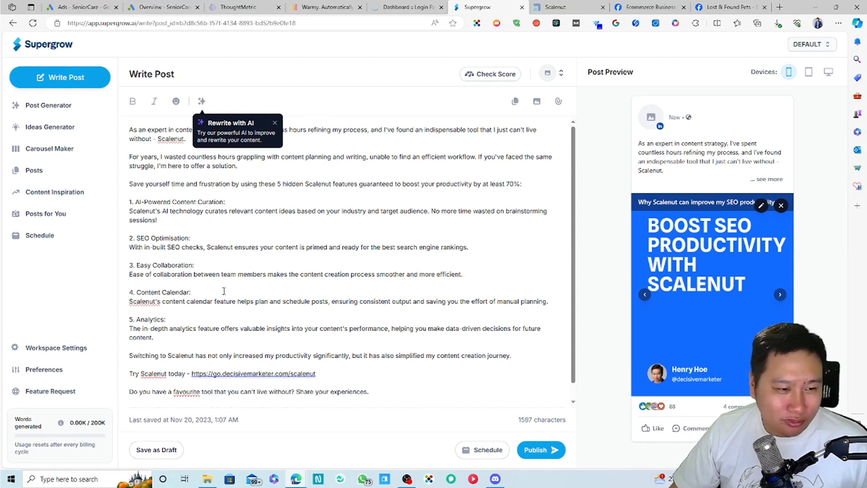
triple_click(507, 302)
key(End)
key(Return)
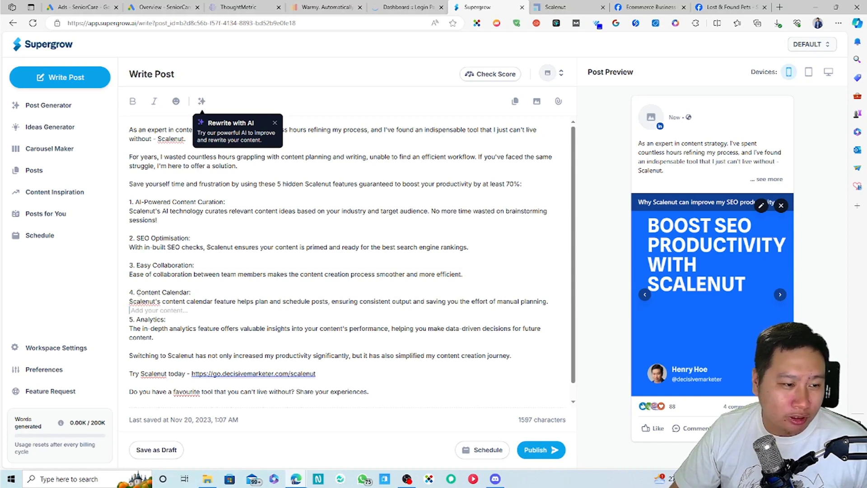
triple_click(139, 292)
click(181, 306)
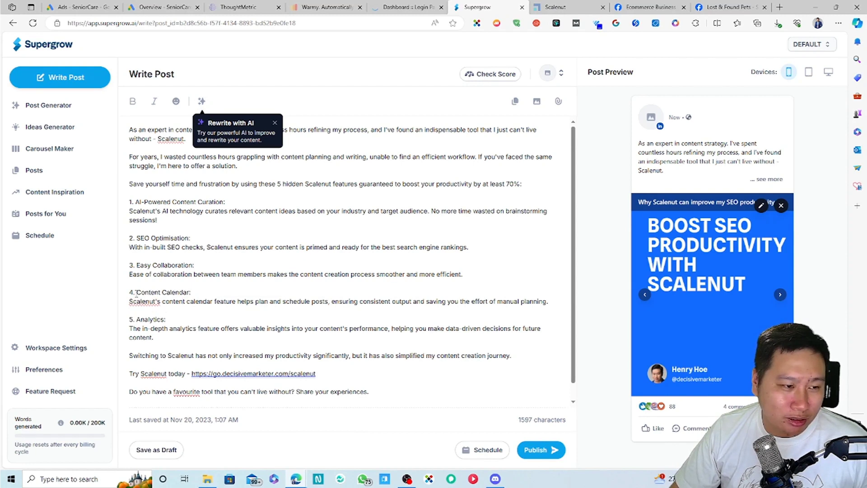
drag(136, 293, 190, 293)
click(191, 293)
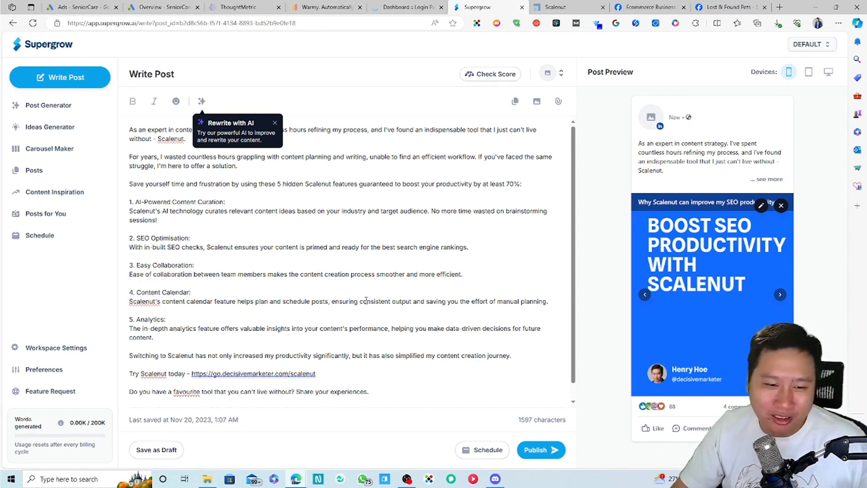
drag(548, 301, 129, 292)
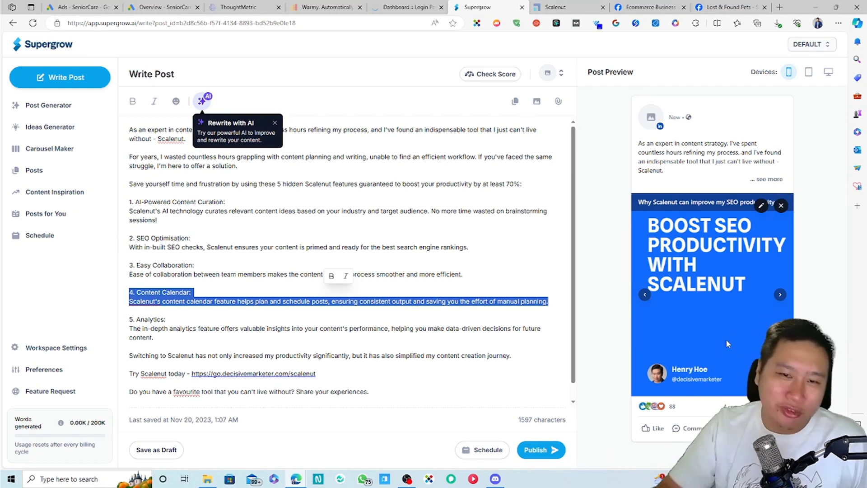
Step: Preview the post in tablet, desktop and mobile layouts
click(808, 71)
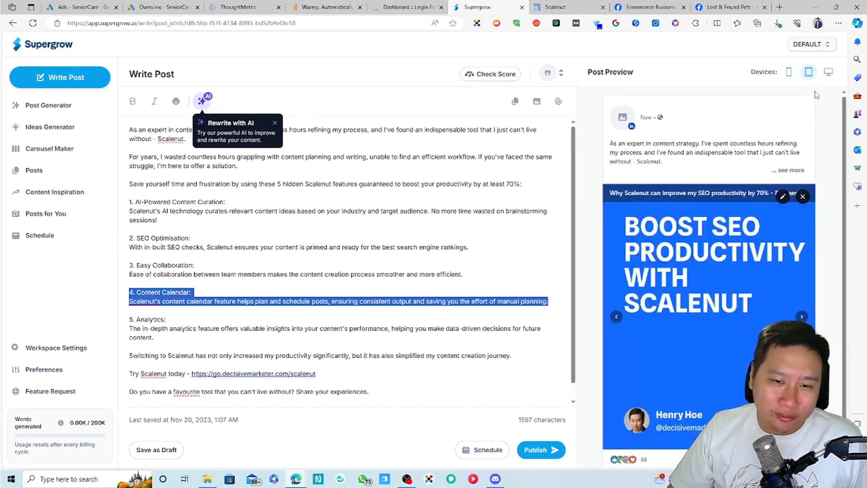
click(828, 71)
scroll(759, 271, down, 2)
scroll(747, 316, up, 2)
click(789, 73)
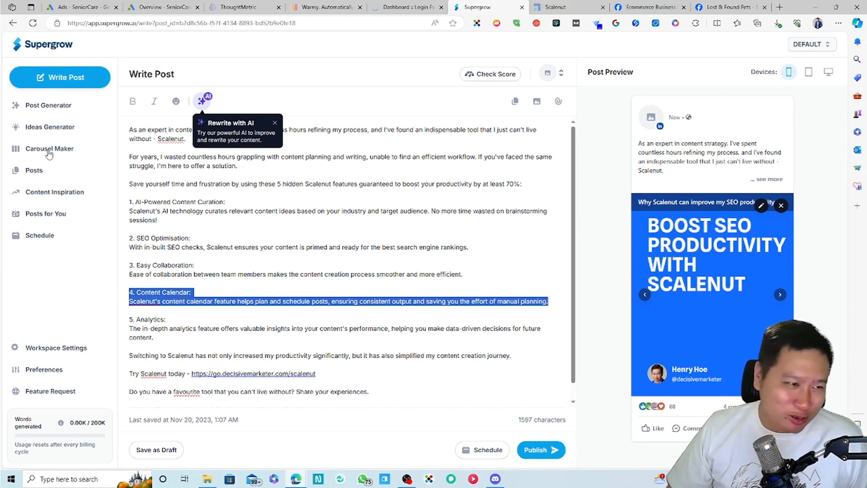
Step: Dismiss the Rewrite with AI tip and go to the saved drafts list
click(60, 249)
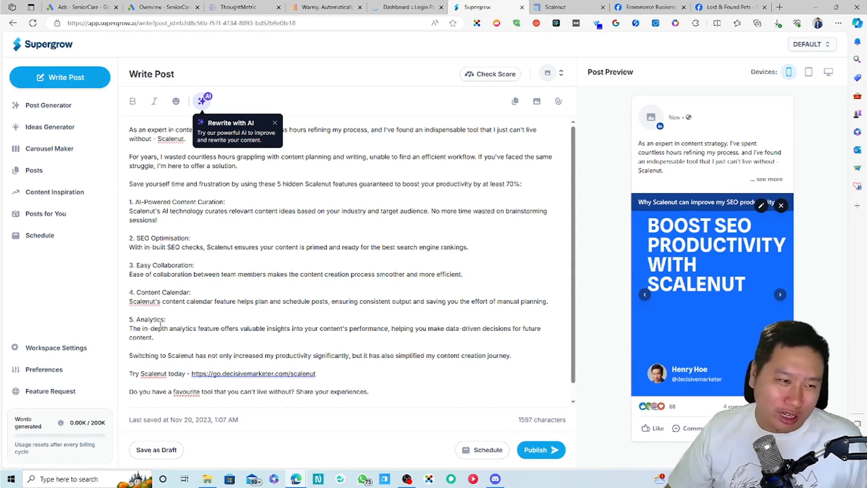
click(274, 122)
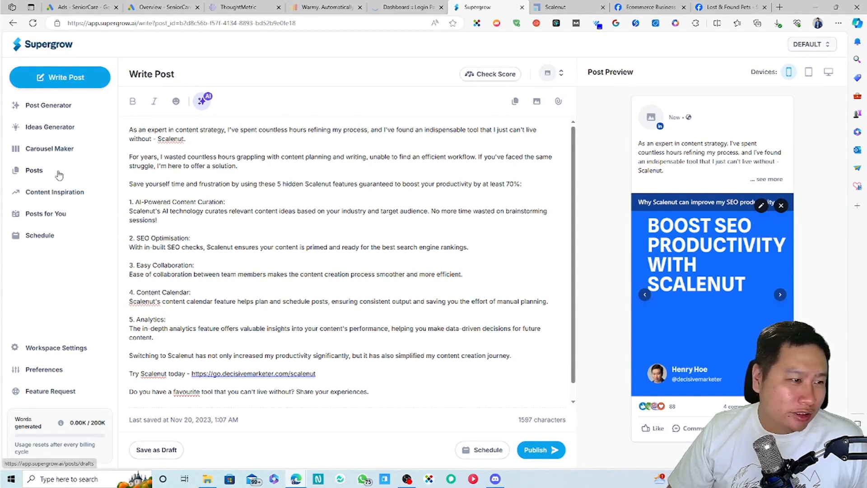
click(40, 173)
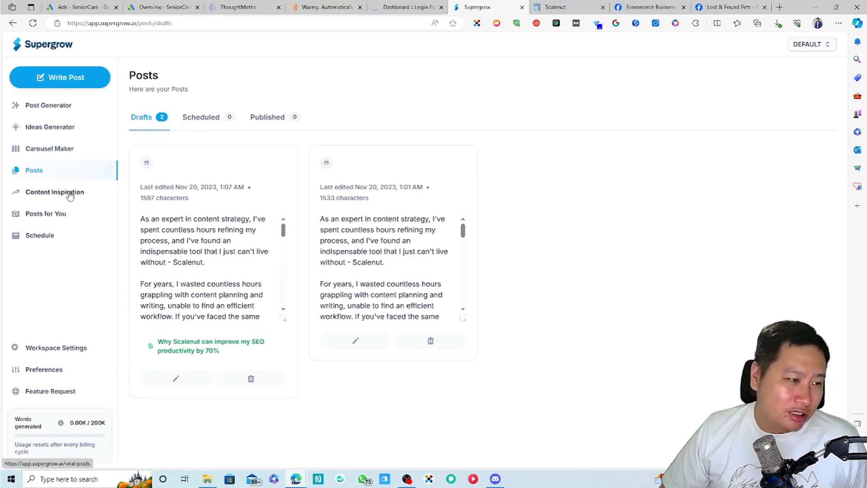
Step: Browse Personal Branding and Generative AI inspiration posts, then open Posts for You
click(66, 193)
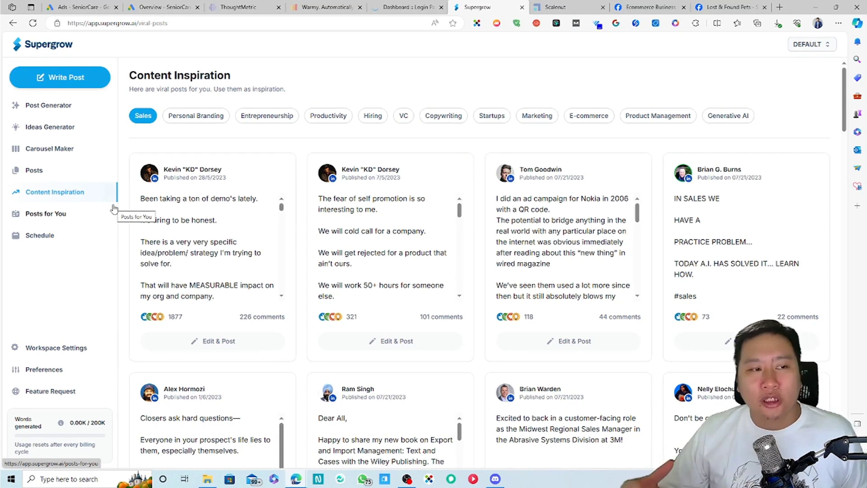
click(200, 115)
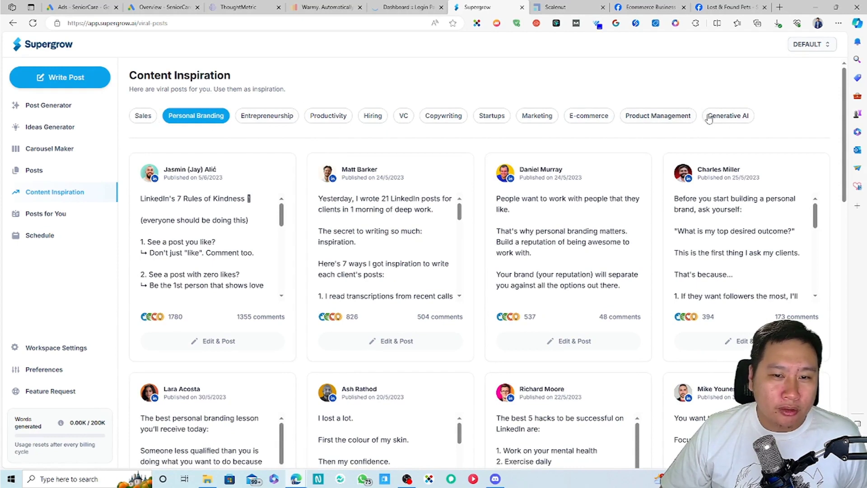
click(745, 115)
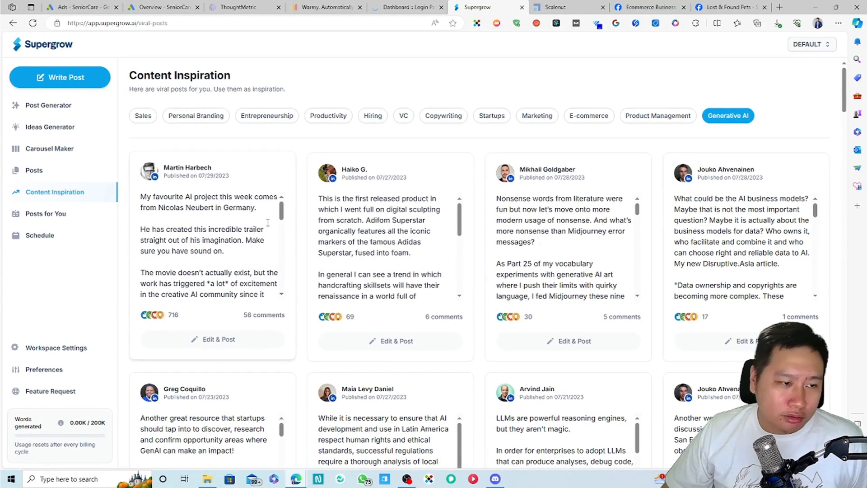
scroll(289, 224, down, 8)
scroll(252, 218, up, 8)
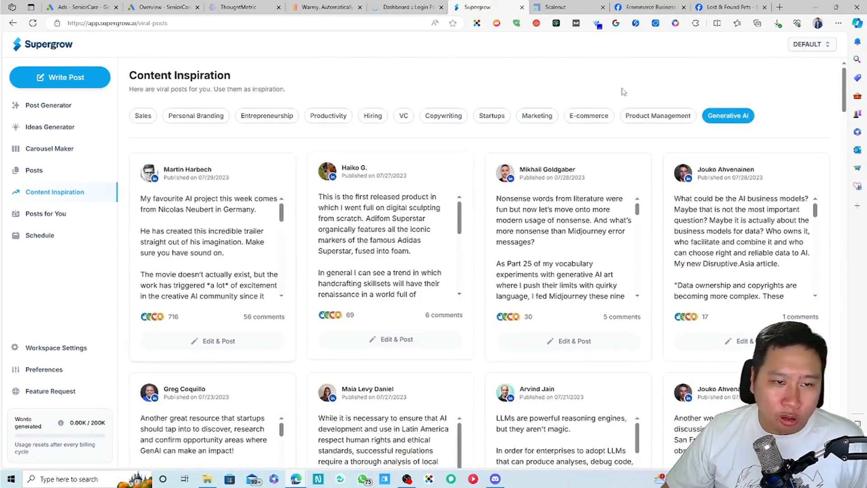
click(48, 215)
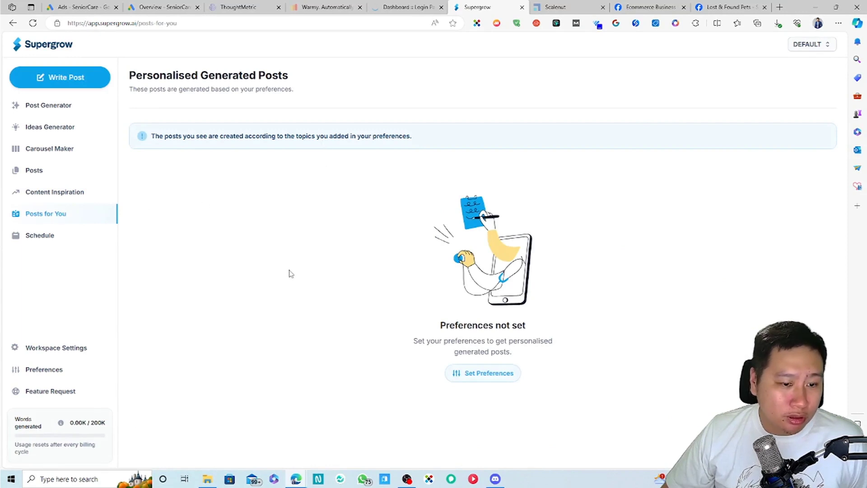
Step: Enter the LinkedIn bio: digital marketer and SaaS enthusiast helping companies digitalize to reduce cost
click(482, 373)
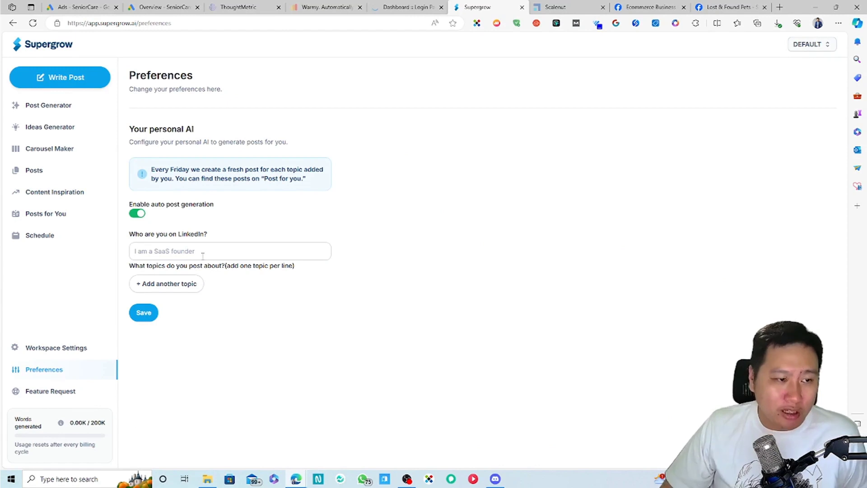
click(222, 255)
text(Market)
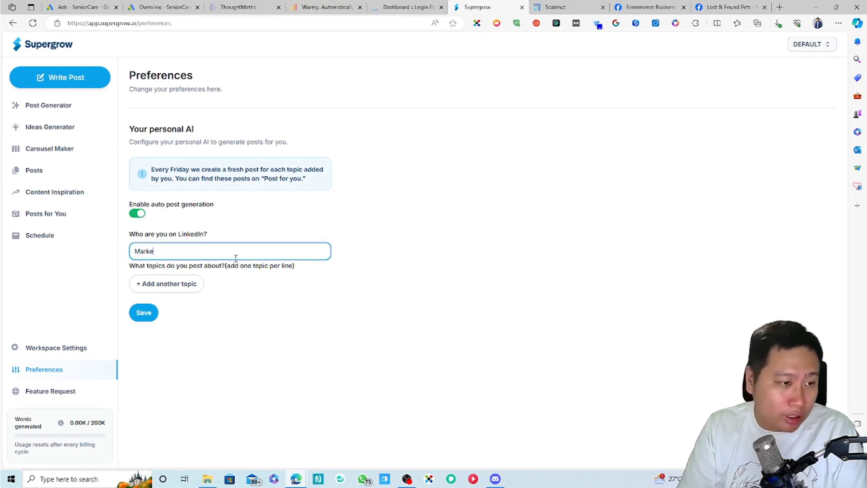
key(BackSpace)
key(BackSpace)
key(BackSpace)
key(BackSpace)
key(BackSpace)
text(I)
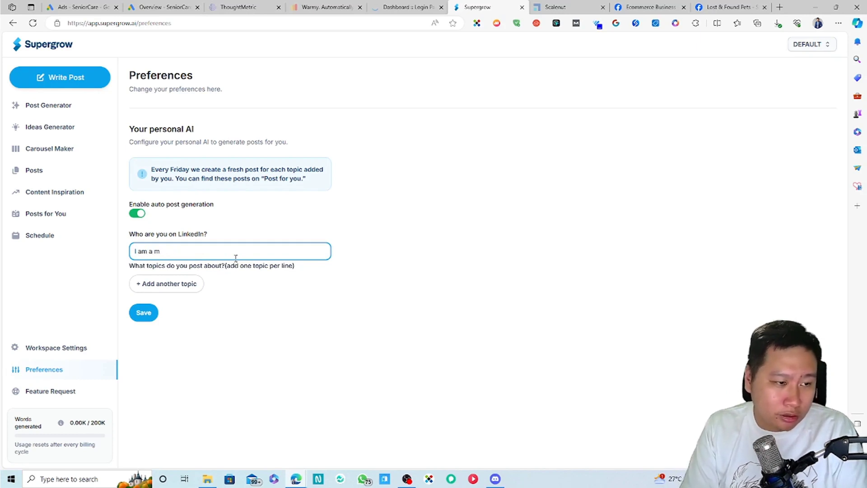
text( am a digital marketer,)
key(BackSpace)
text(and SaaS)
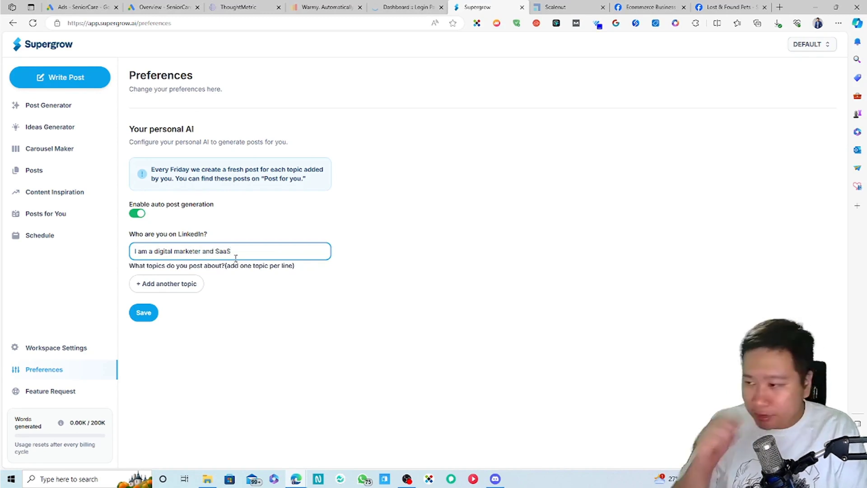
text( enthusiast)
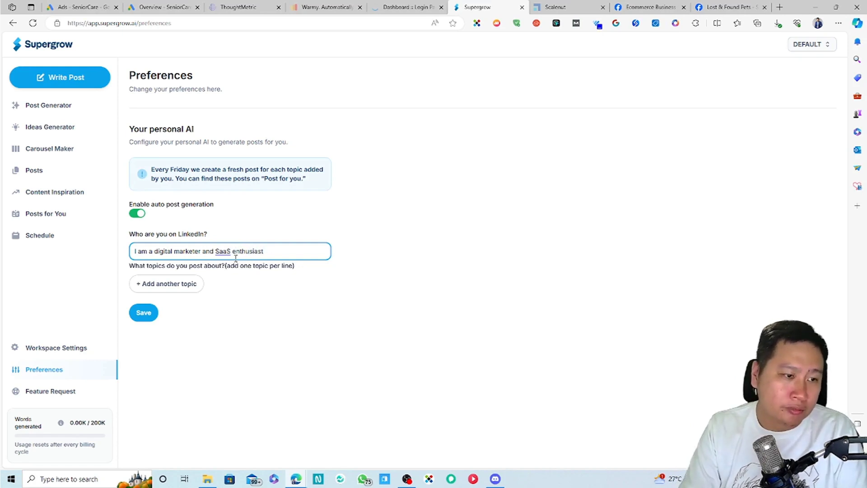
text( who halps companies digitalize their)
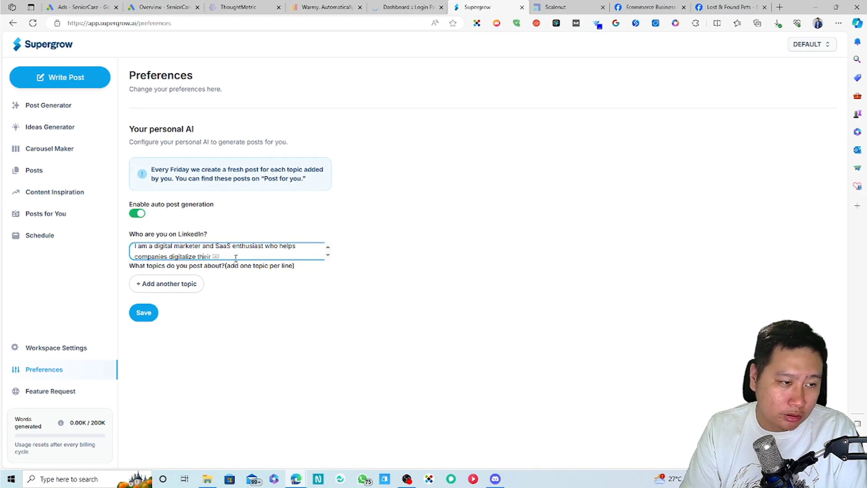
text( business)
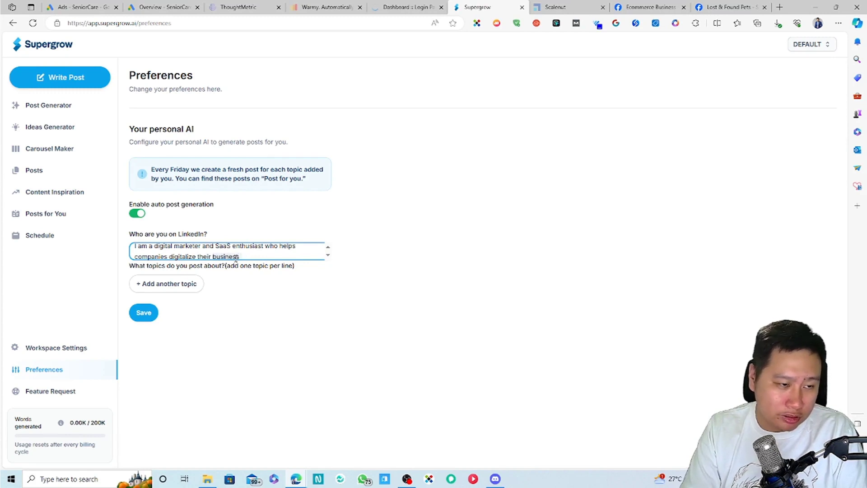
text( to reduce)
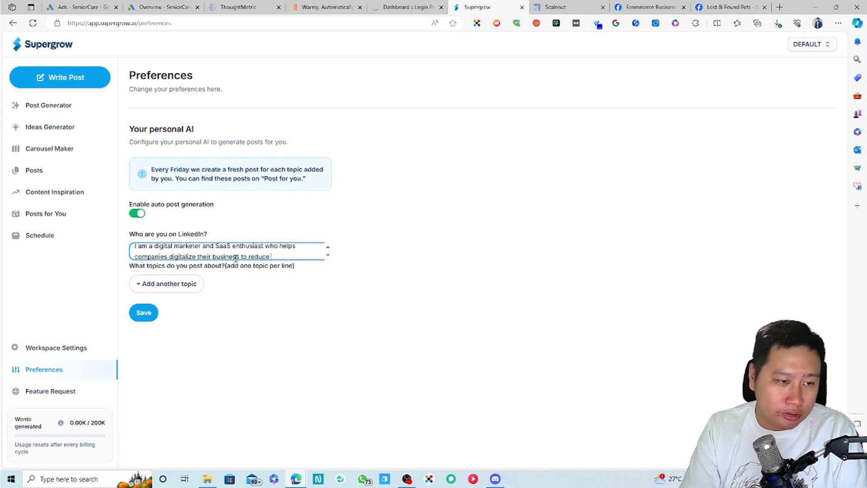
text( cost and increase producivity)
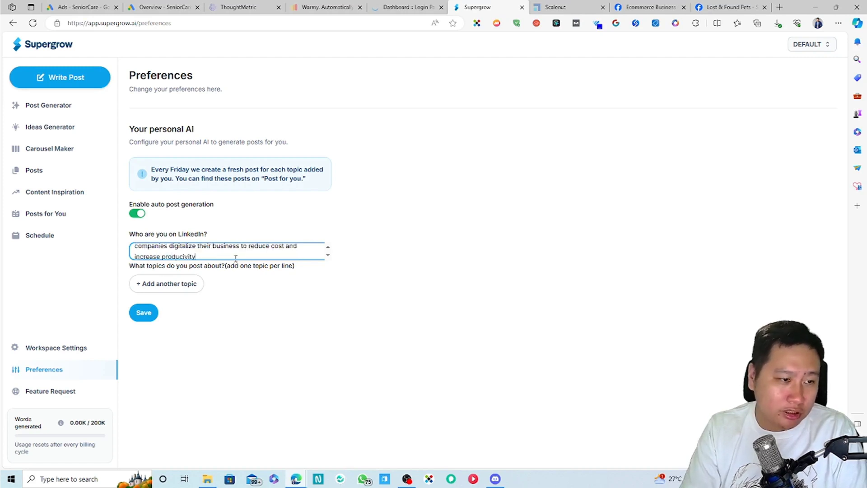
key(BackSpace)
key(BackSpace)
key(BackSpace)
key(BackSpace)
key(BackSpace)
text(tivity.)
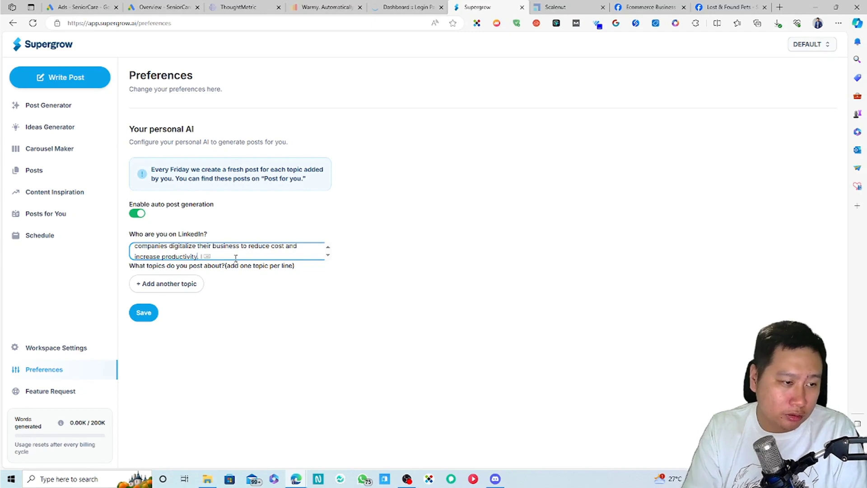
scroll(235, 257, up, 2)
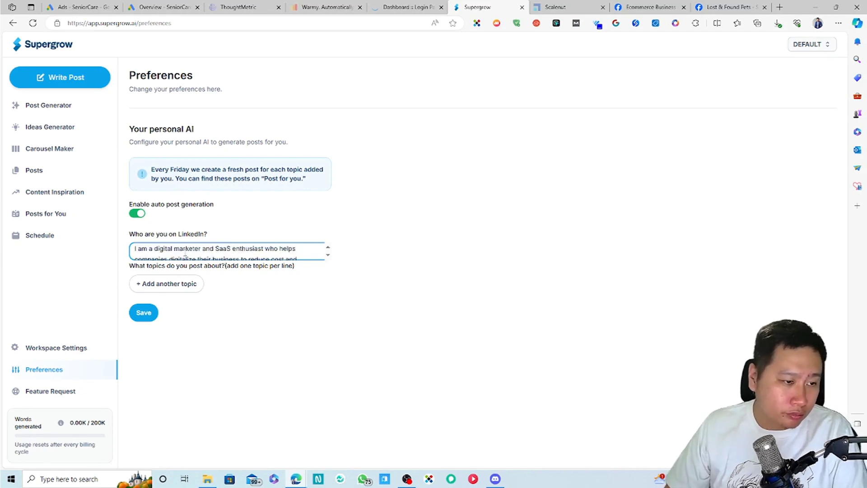
scroll(212, 250, down, 1)
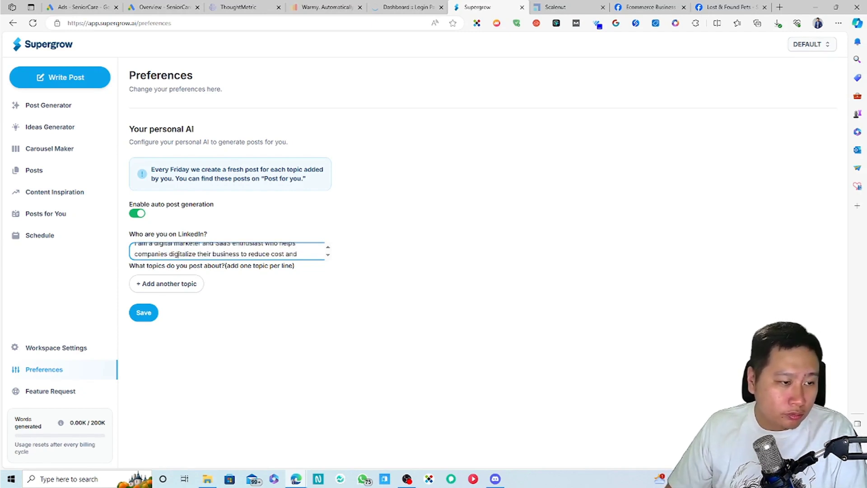
scroll(237, 254, down, 1)
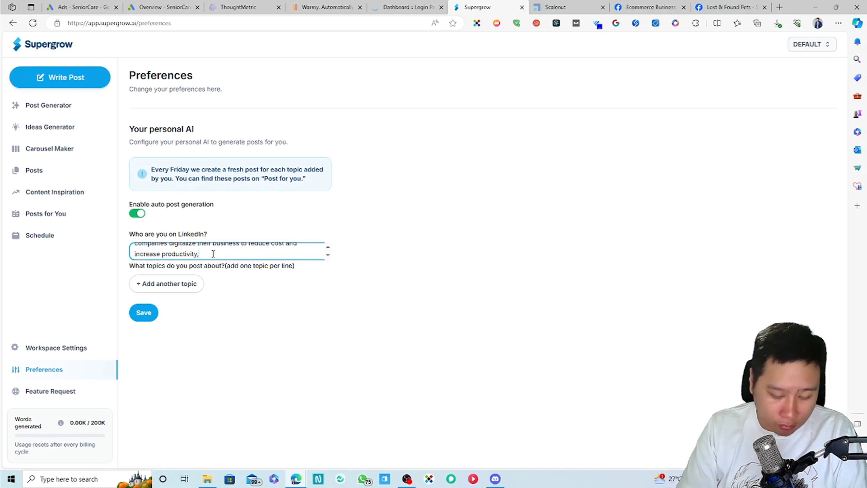
scroll(213, 254, up, 3)
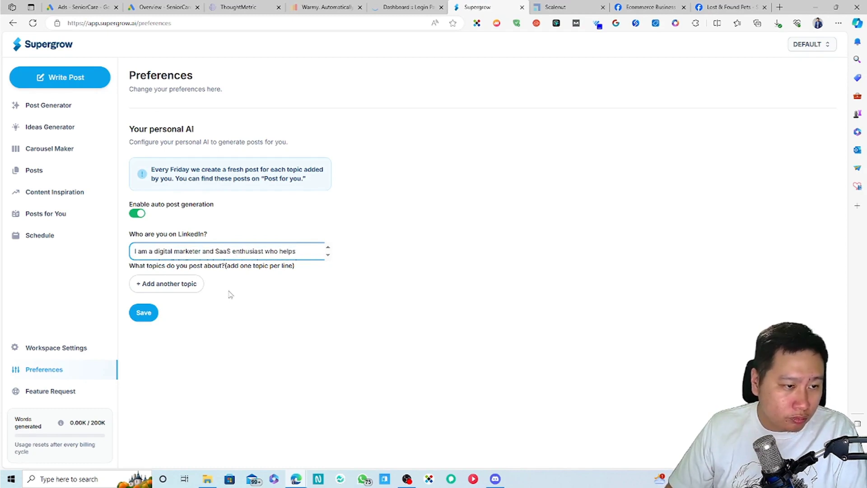
Step: Add 'Digital Marketing' as the first post topic
click(170, 283)
click(226, 299)
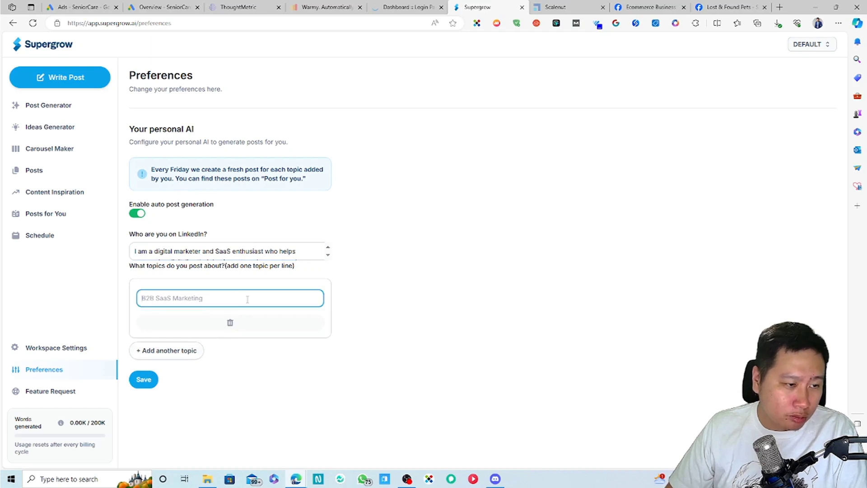
text(digital marketing)
key(Return)
key(BackSpace)
click(205, 299)
drag(205, 294, 85, 283)
text(Digital)
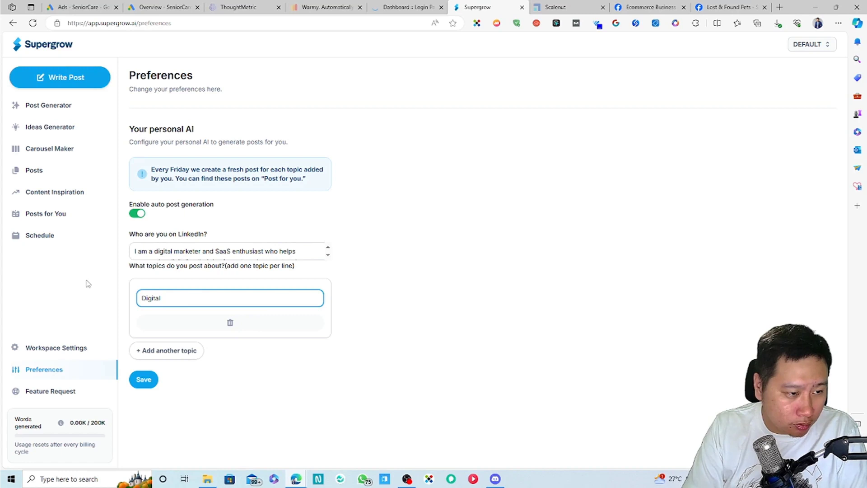
key(BackSpace)
key(BackSpace)
key(BackSpace)
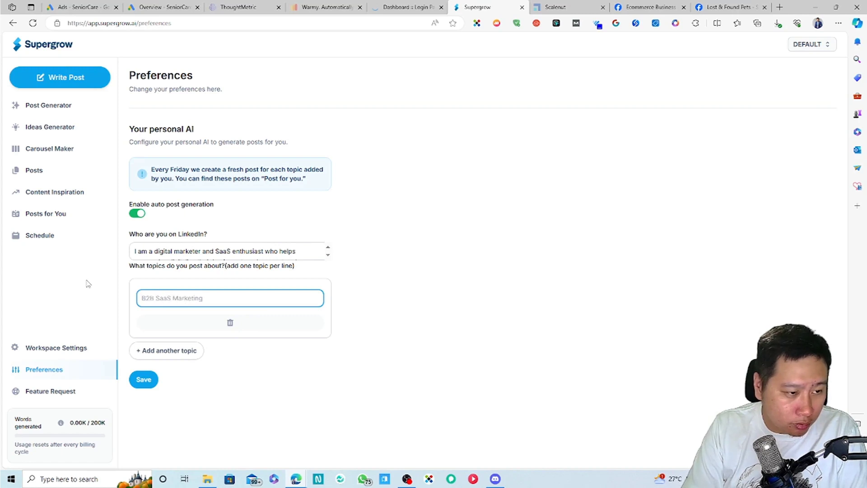
text(Digital Marketing)
key(Return)
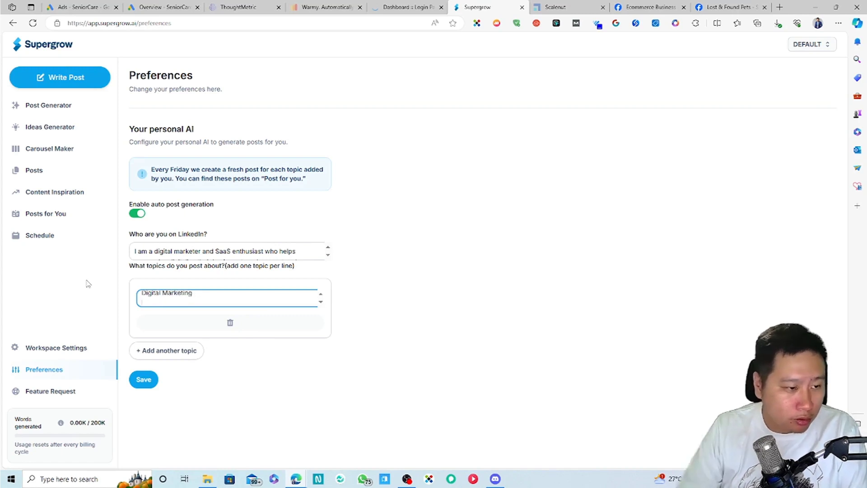
Step: Add Search Engine Optimization and Marketing Automation topics, remove the empty fourth, and save
click(167, 351)
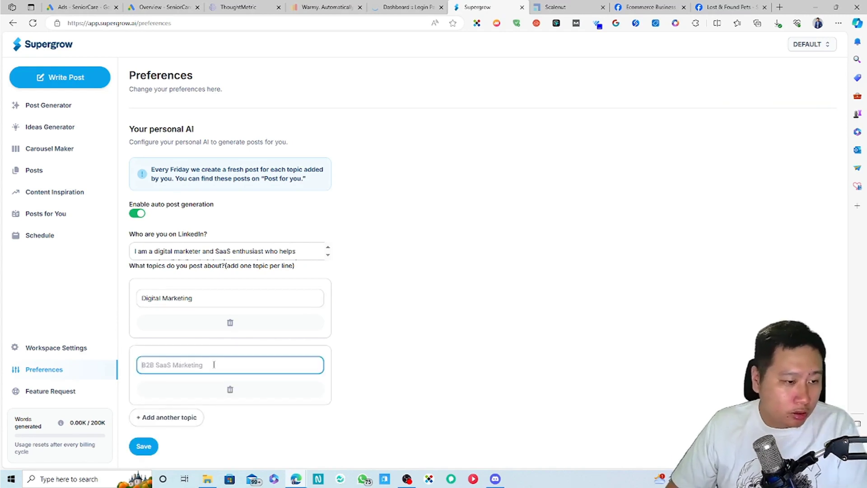
text(Search Engine Optimization)
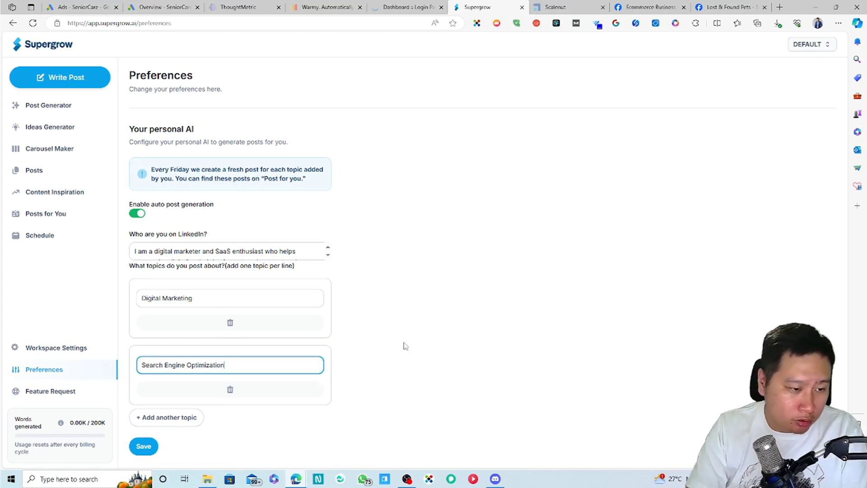
click(163, 417)
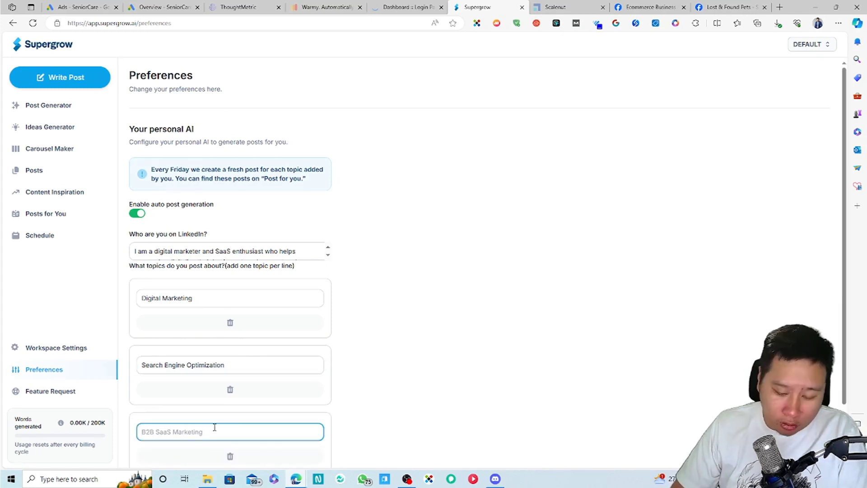
text(Marketing Automat)
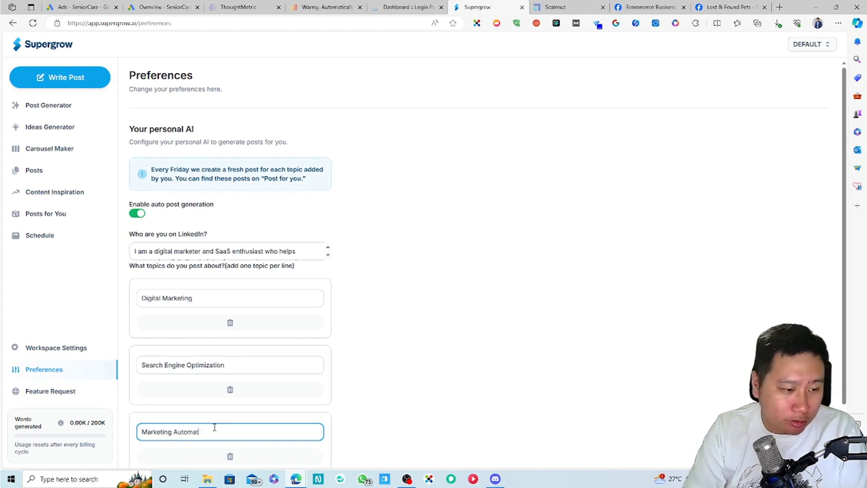
scroll(217, 407, down, 2)
click(153, 416)
scroll(181, 419, down, 2)
click(189, 367)
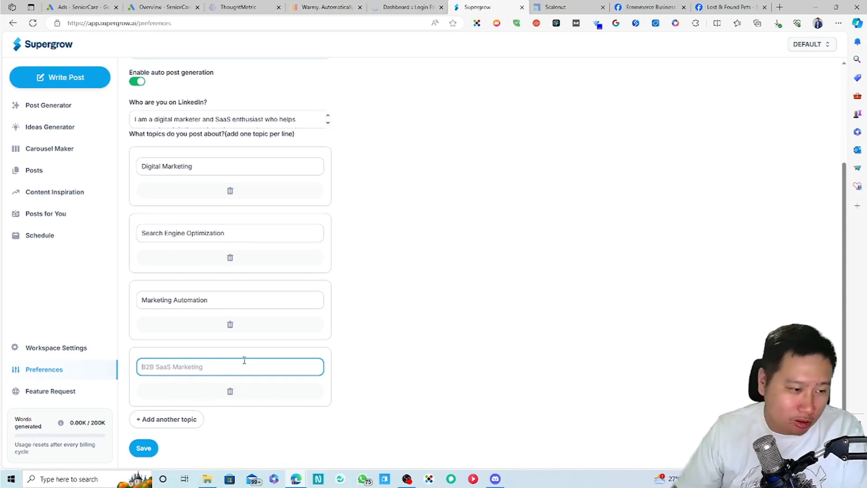
click(230, 391)
click(143, 448)
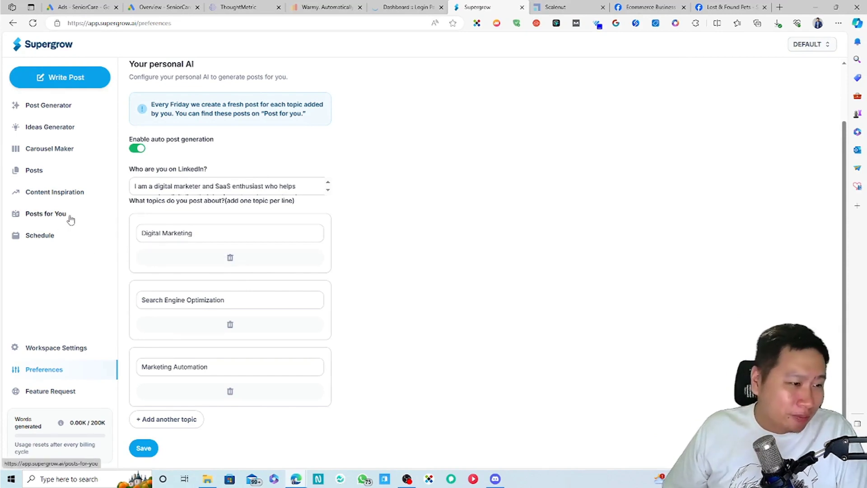
Step: Check the empty posting schedule and its settings, then go to Workspace Settings
click(56, 235)
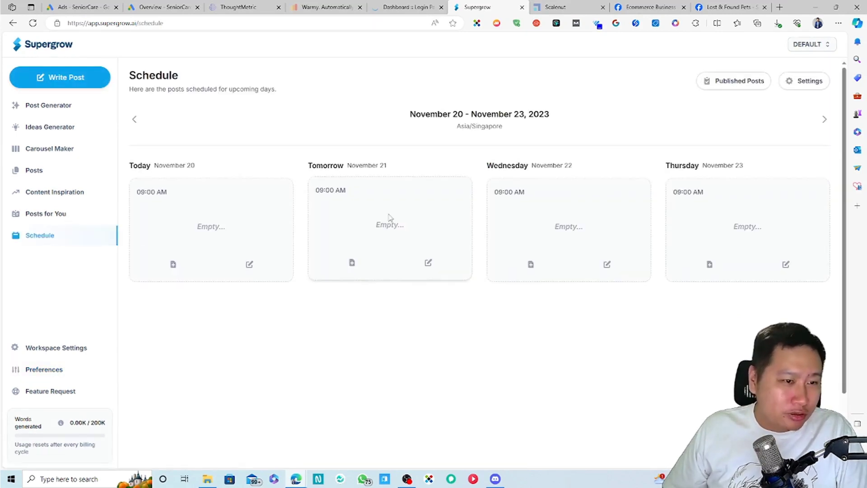
click(797, 90)
click(580, 161)
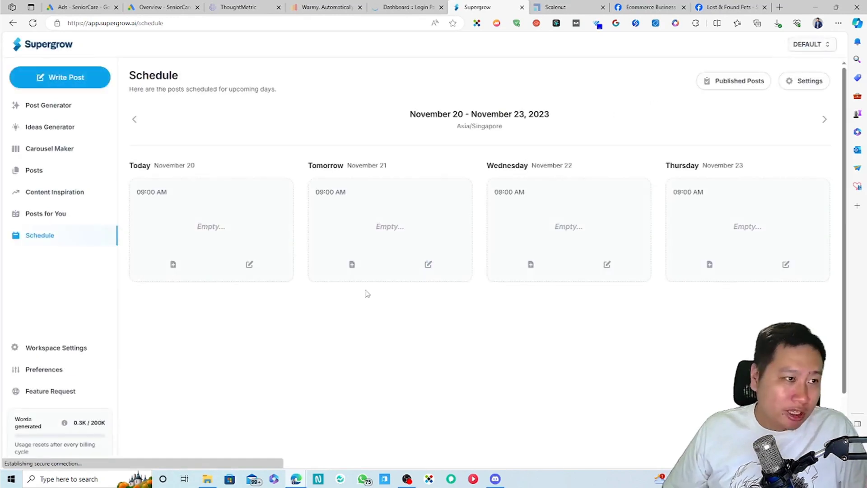
click(64, 348)
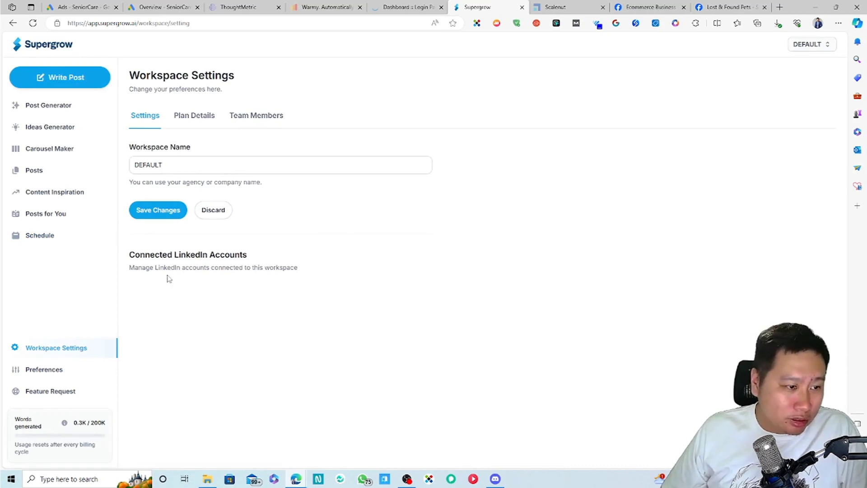
drag(176, 270, 269, 276)
click(269, 276)
click(193, 118)
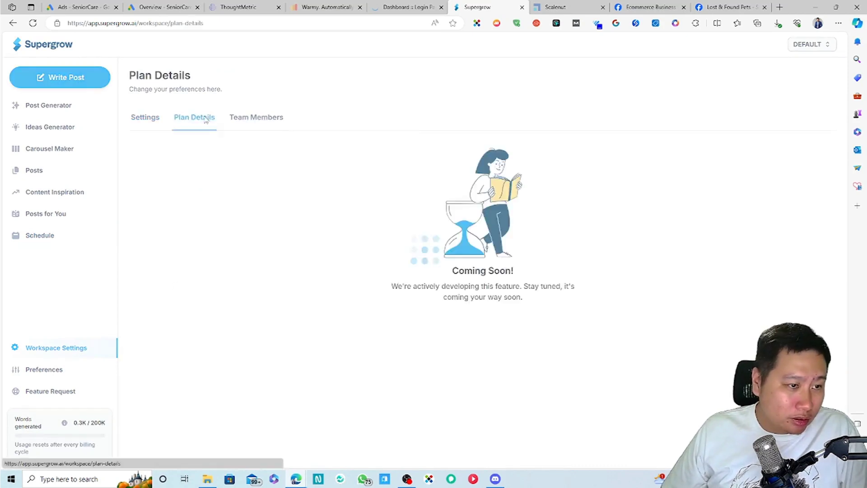
click(259, 124)
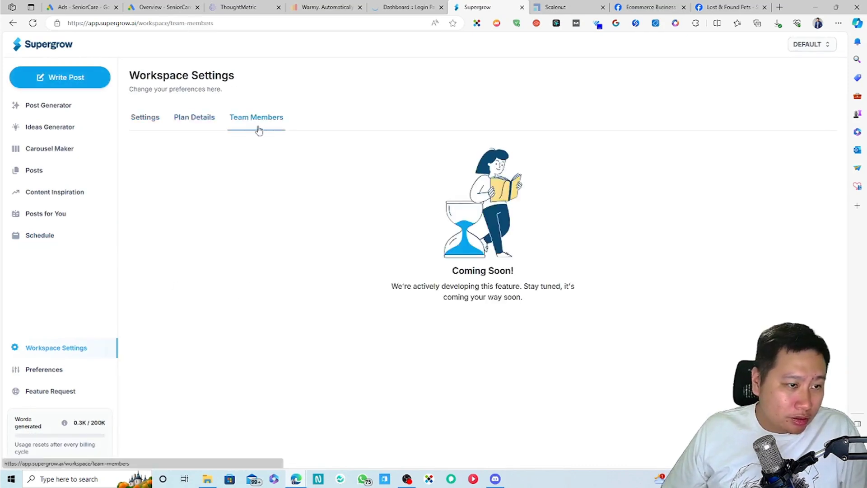
click(145, 118)
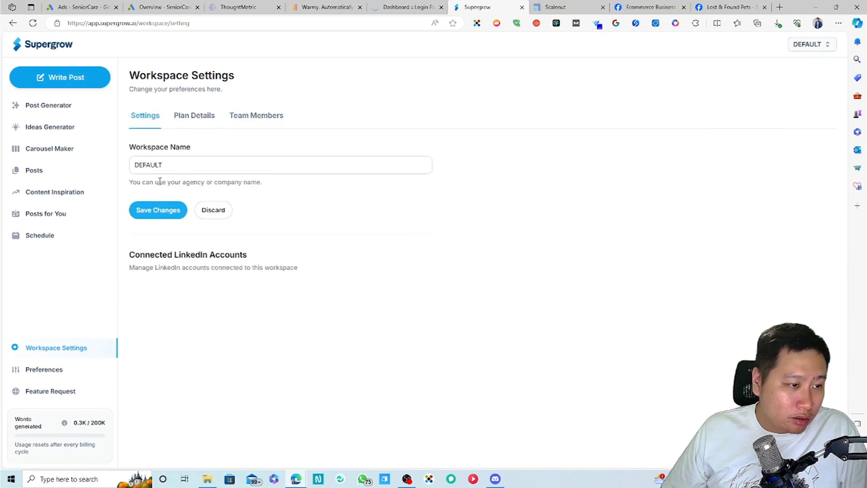
click(65, 371)
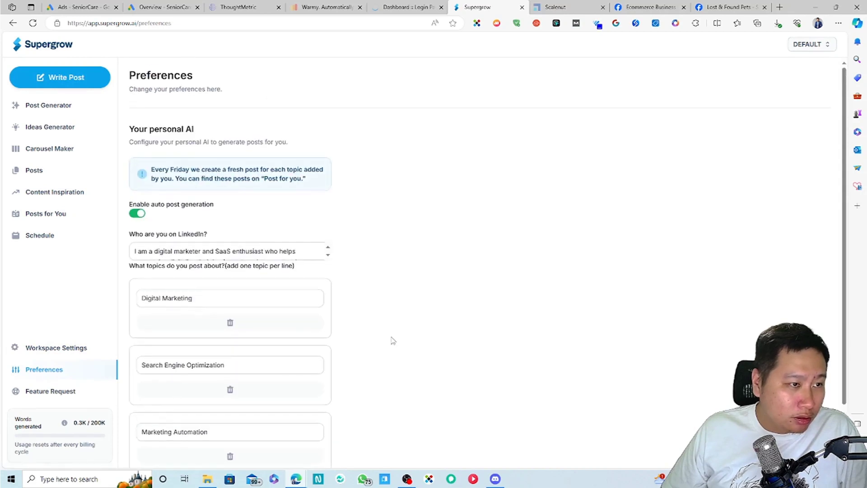
click(824, 46)
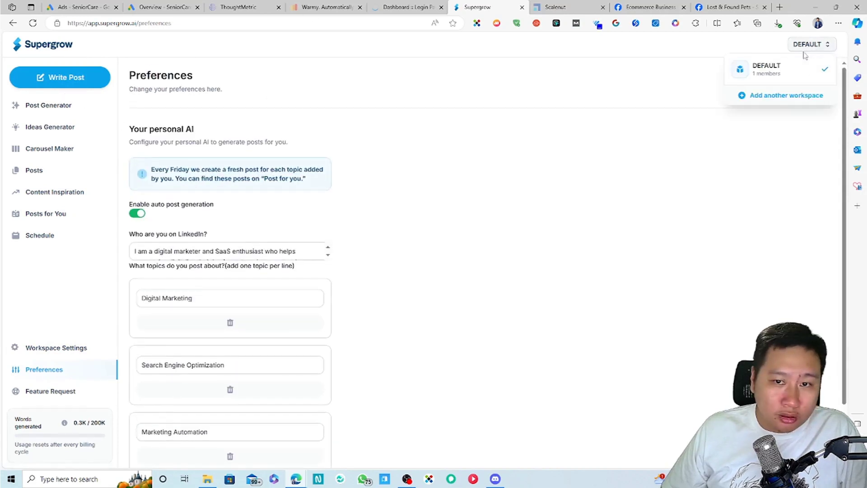
click(614, 244)
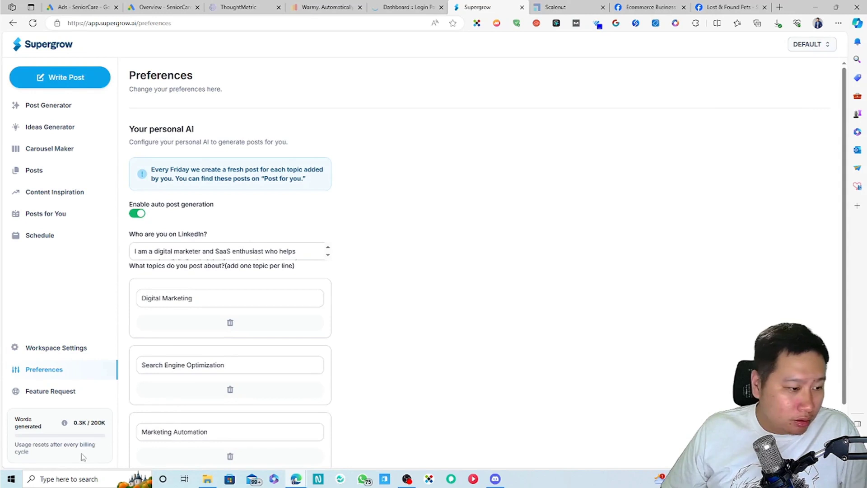
click(50, 348)
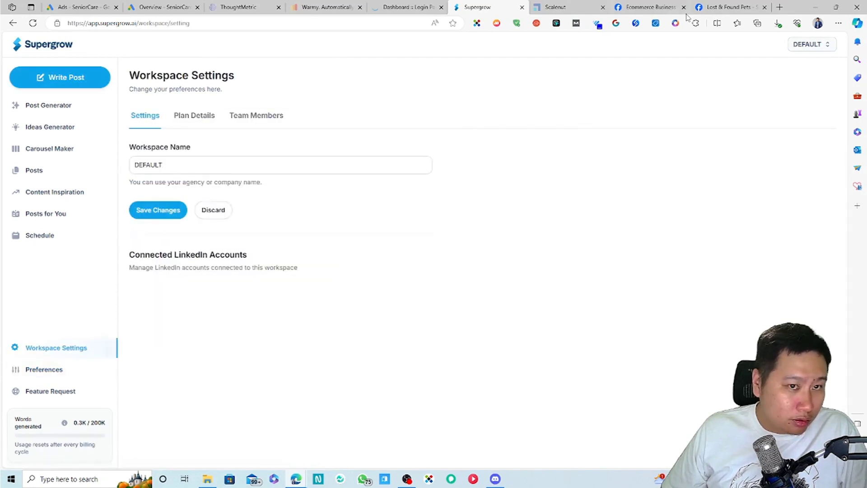
Step: Turn off AdGuard for the Supergrow site, then review the Plan Details and team tabs
click(517, 24)
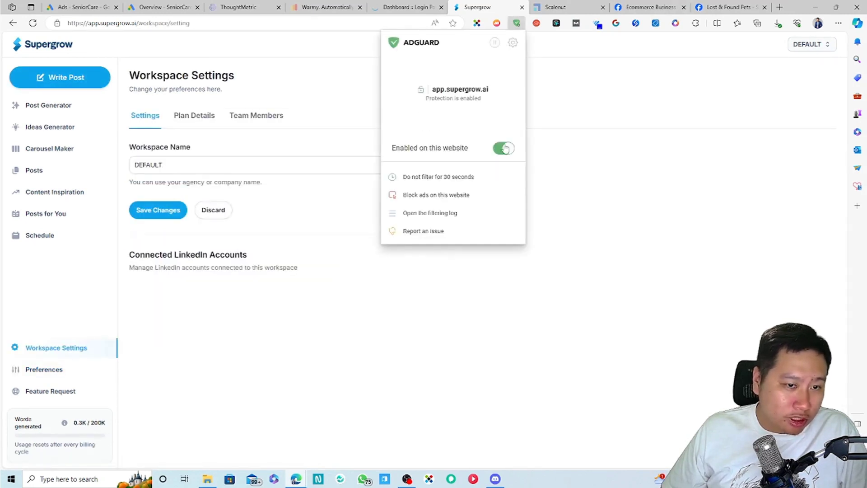
click(505, 148)
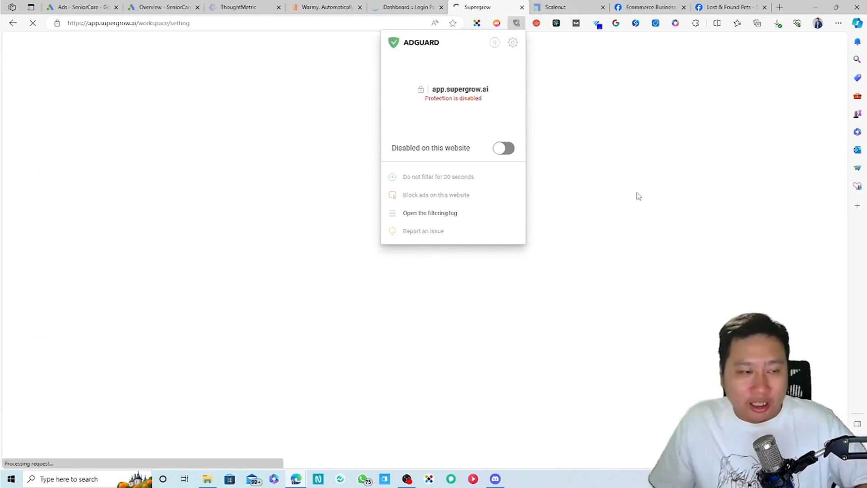
click(354, 252)
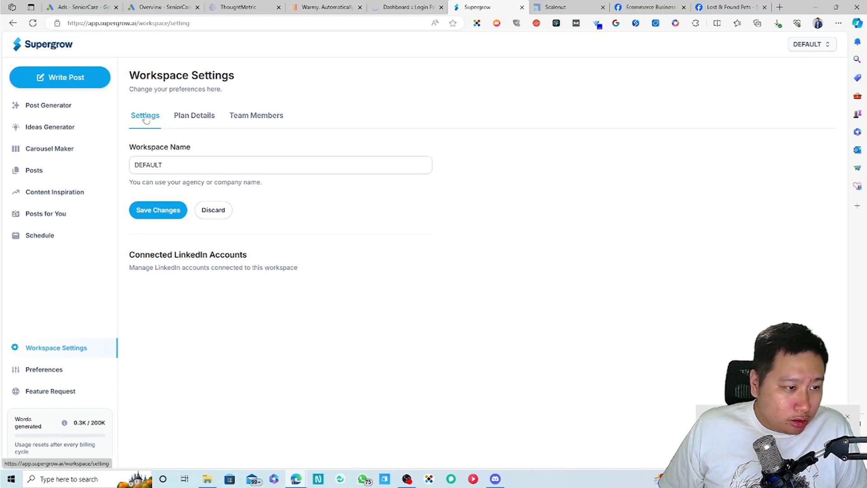
click(197, 114)
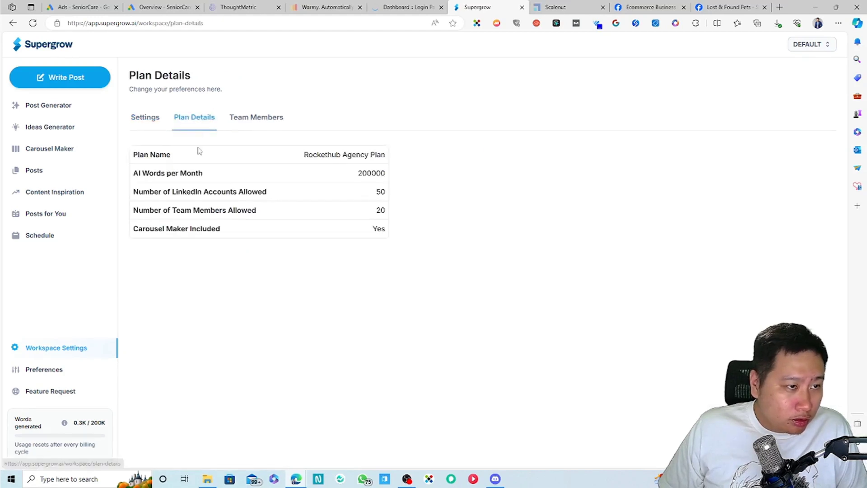
click(256, 119)
click(144, 120)
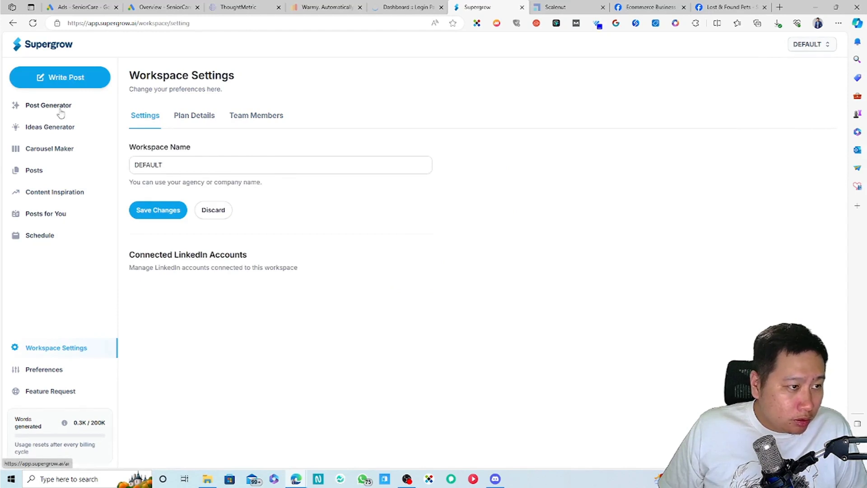
Step: Look at the Start from scratch post form and return to the templates
click(52, 45)
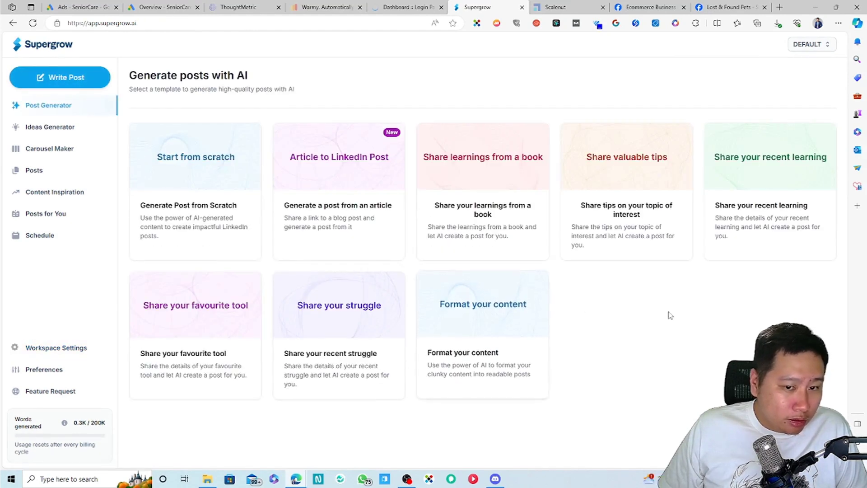
click(187, 186)
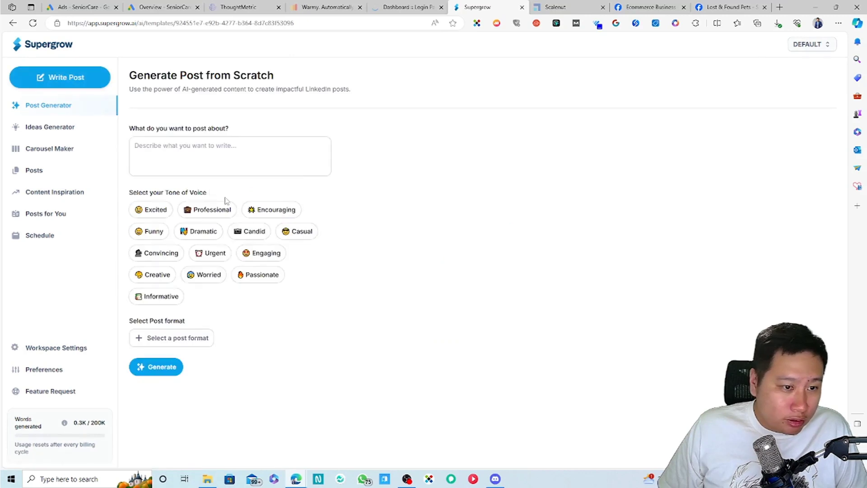
click(49, 50)
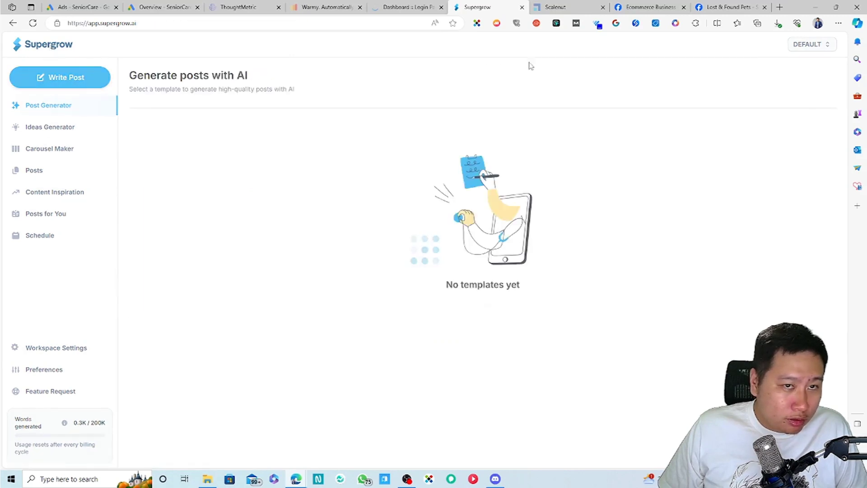
Step: Load supergrow.ai in a new browser tab and open Workspace Settings in the app
click(779, 8)
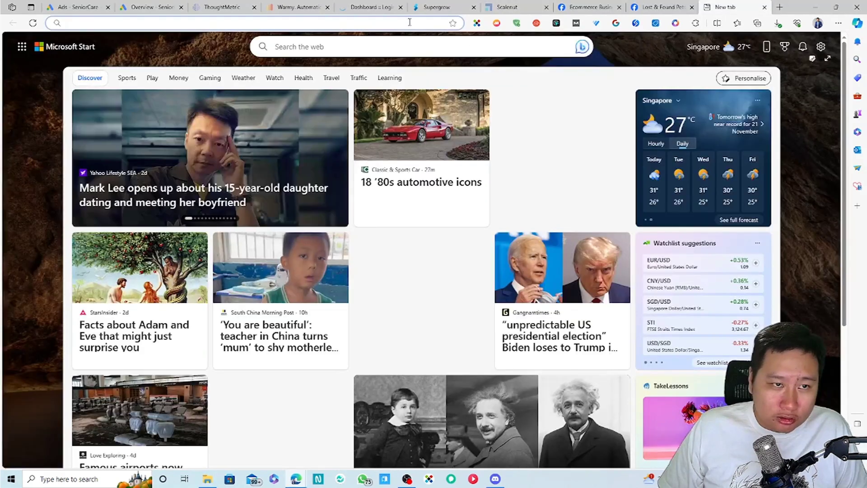
click(410, 20)
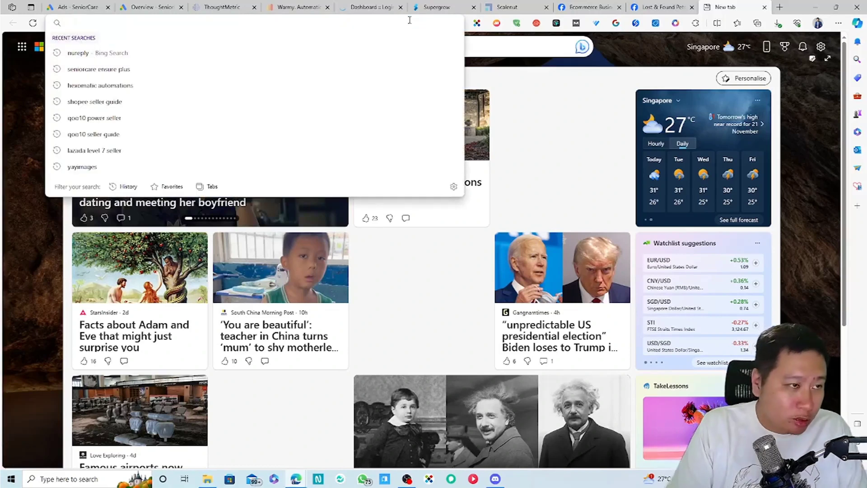
text(supergrow)
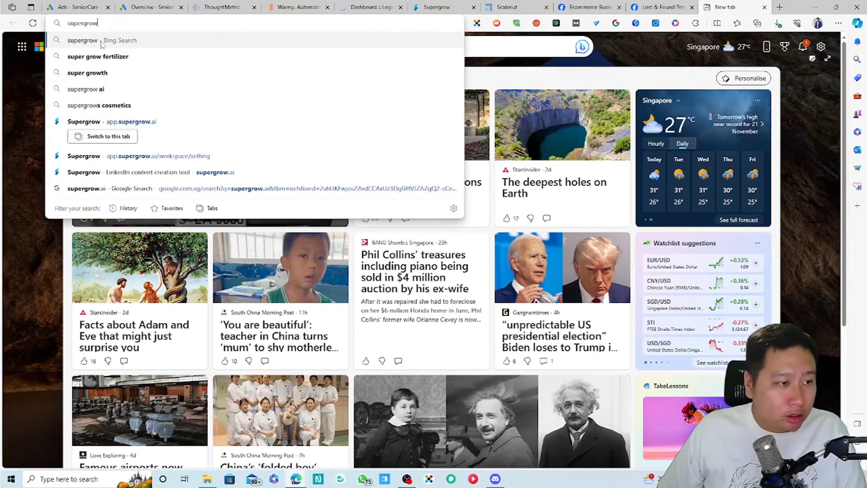
text(.ai)
key(Return)
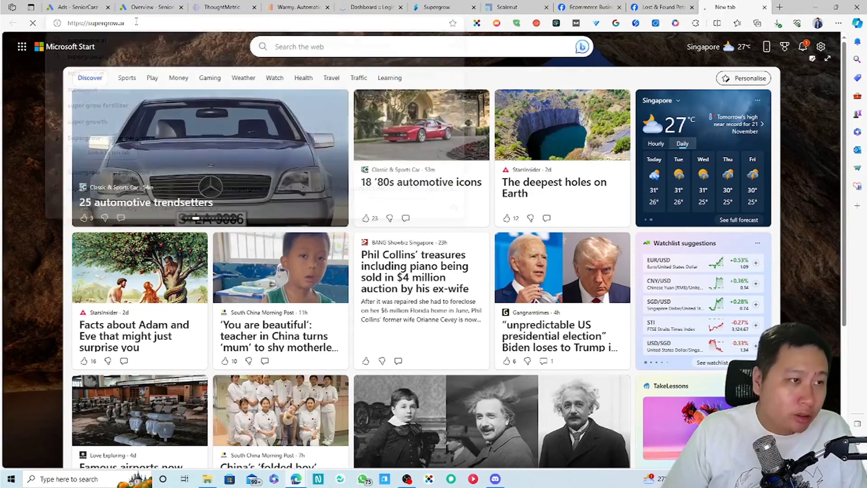
click(437, 7)
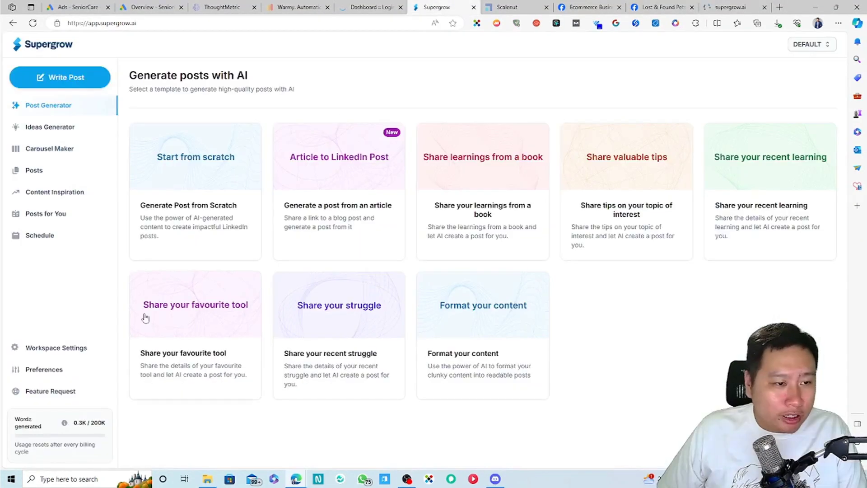
click(61, 352)
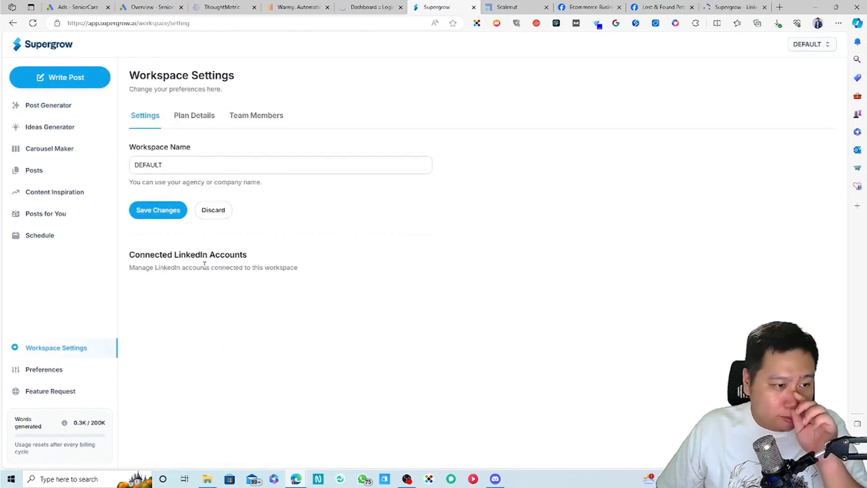
click(732, 7)
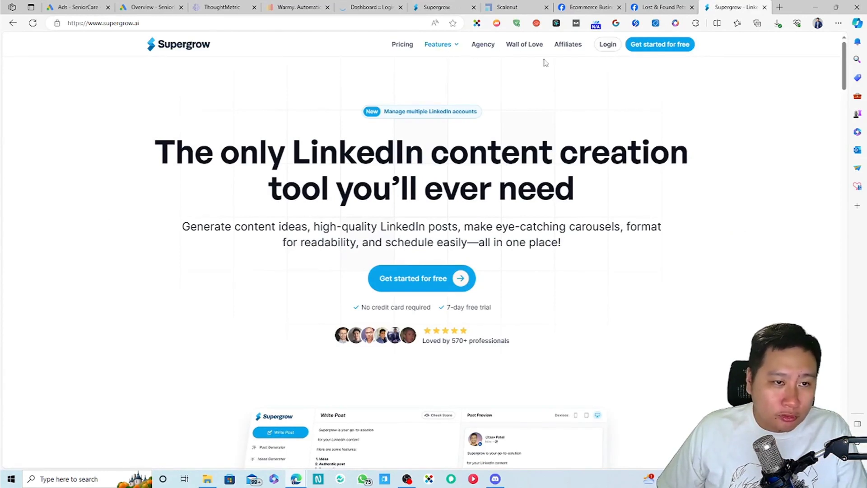
drag(843, 68, 843, 415)
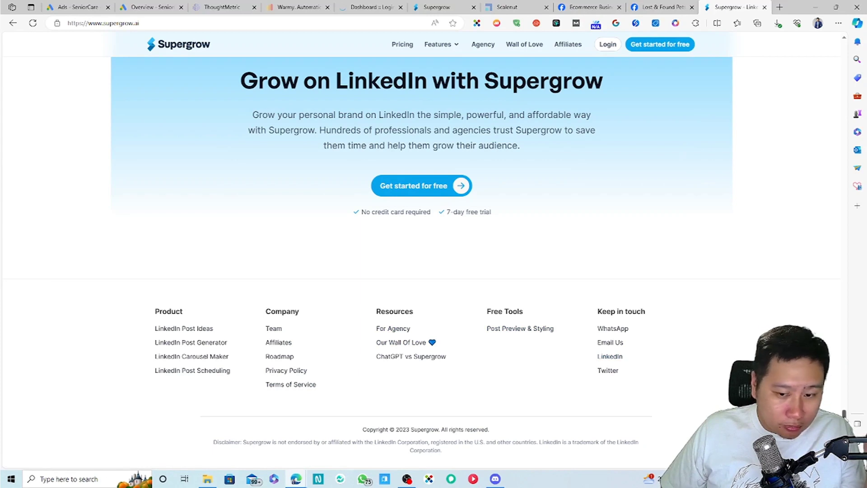
drag(843, 411, 609, 54)
Step: Start a new post and try publishing to bring up the LinkedIn connection prompt
click(430, 5)
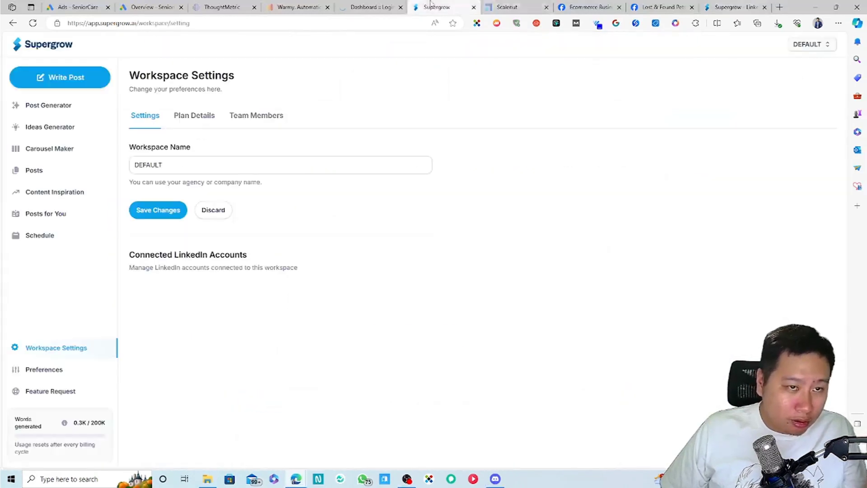
click(60, 76)
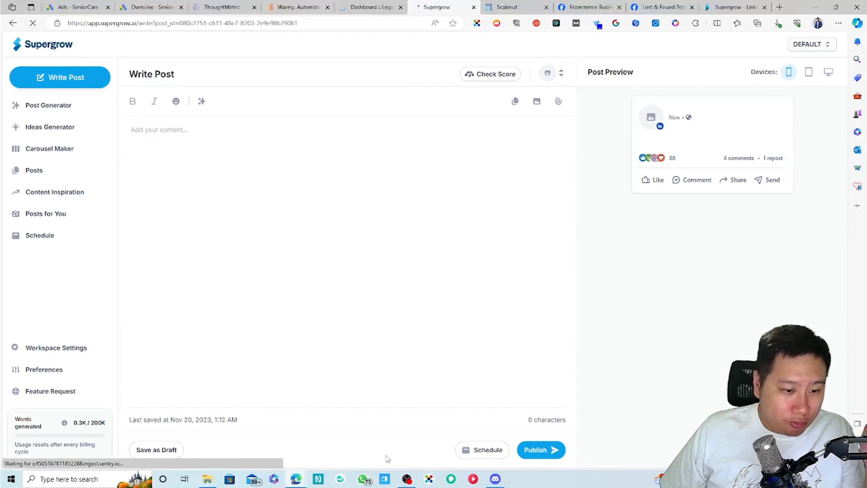
click(540, 451)
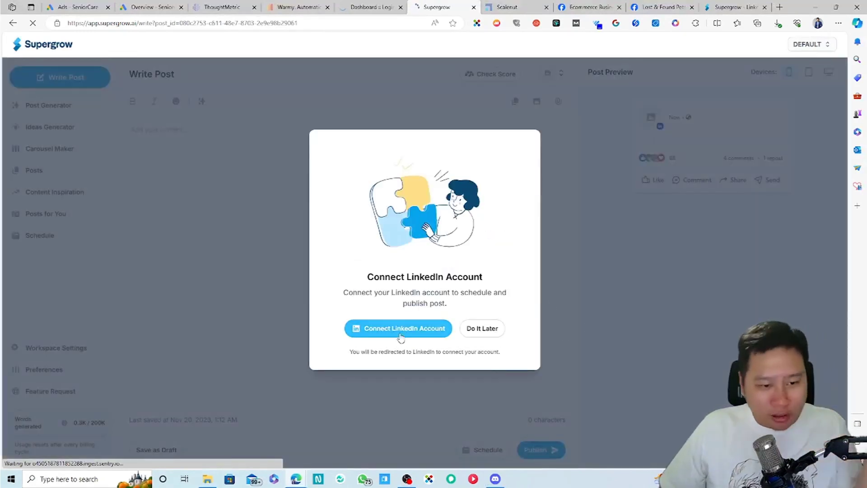
click(400, 334)
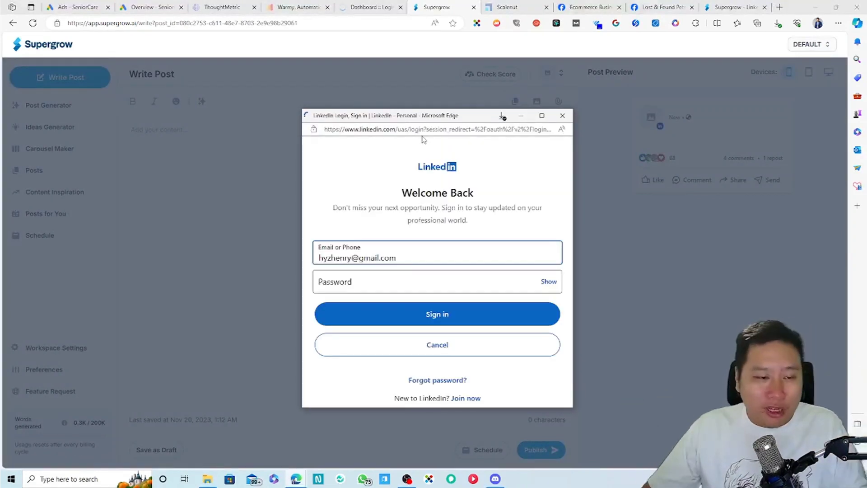
Step: Sign in to LinkedIn with the saved password and allow Supergrow access
click(474, 282)
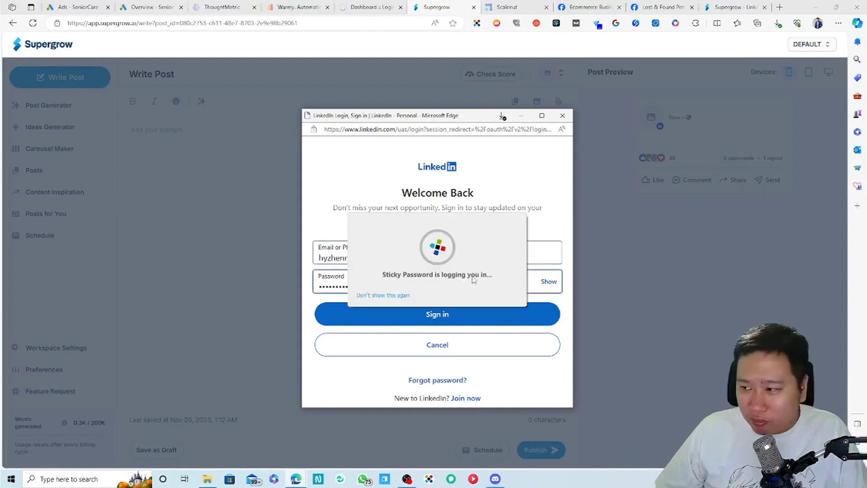
click(439, 319)
scroll(443, 352, down, 2)
click(443, 352)
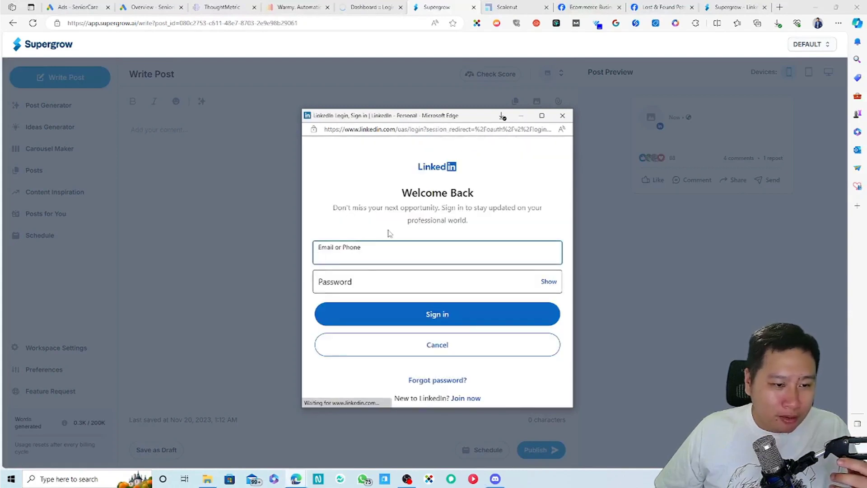
click(443, 316)
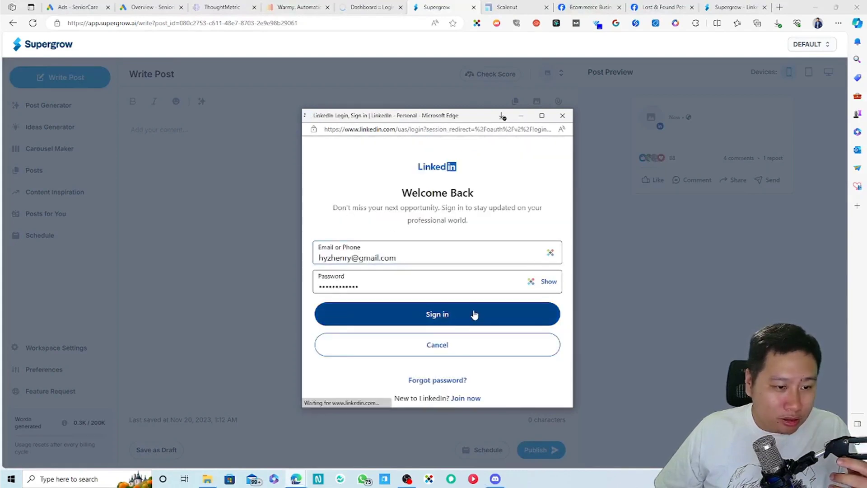
scroll(456, 271, down, 2)
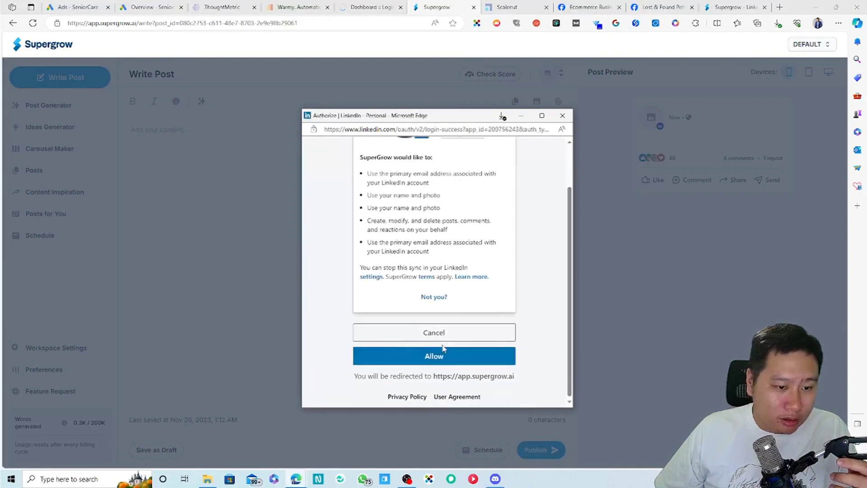
click(434, 355)
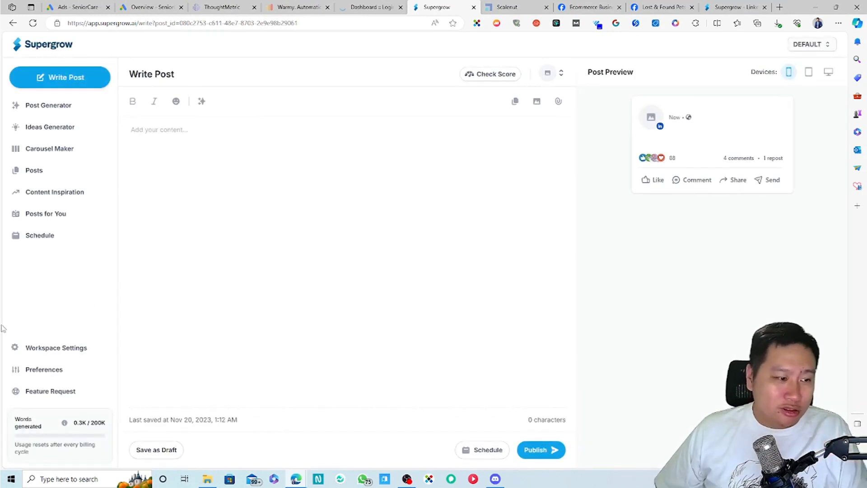
Step: Look over Schedule, Posts for You and Content Inspiration, then view the connected LinkedIn account in Workspace Settings
click(39, 236)
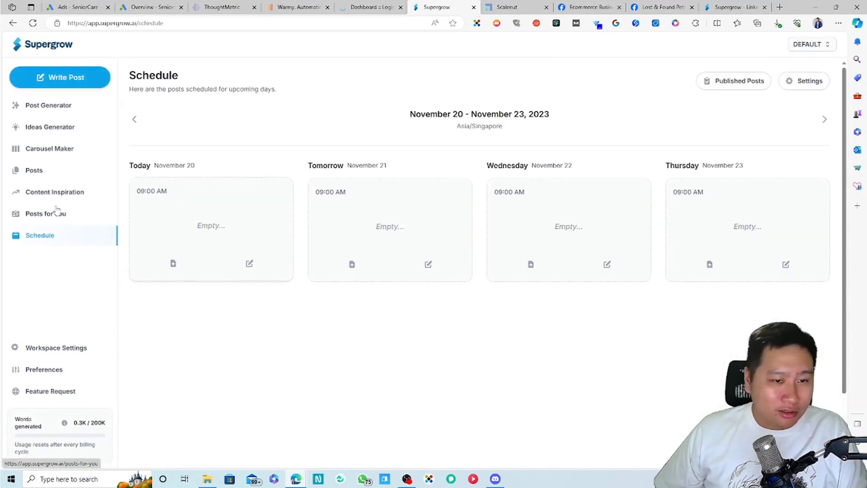
click(58, 214)
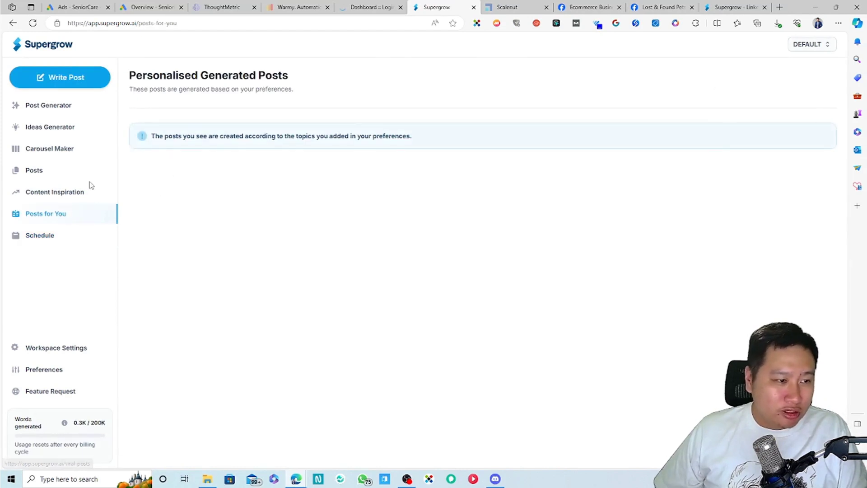
click(62, 192)
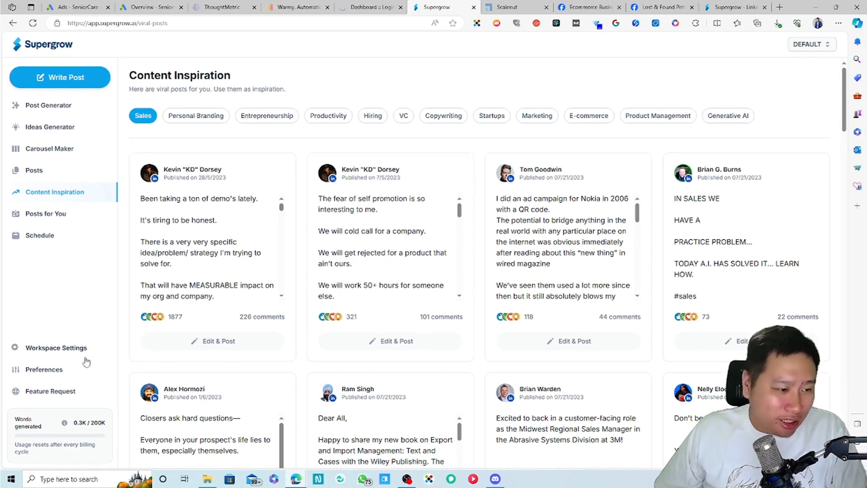
click(63, 355)
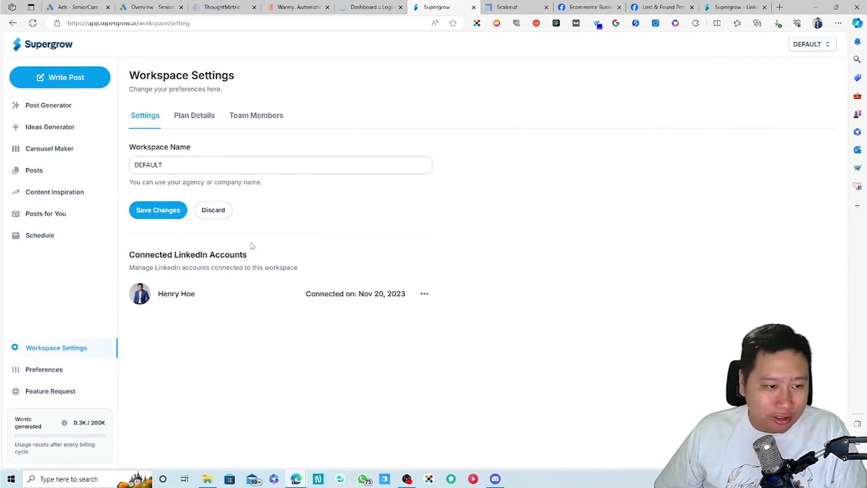
Step: Review the workspace's team members, then go to the Carousel Maker's Basic templates and saved carousel
click(265, 117)
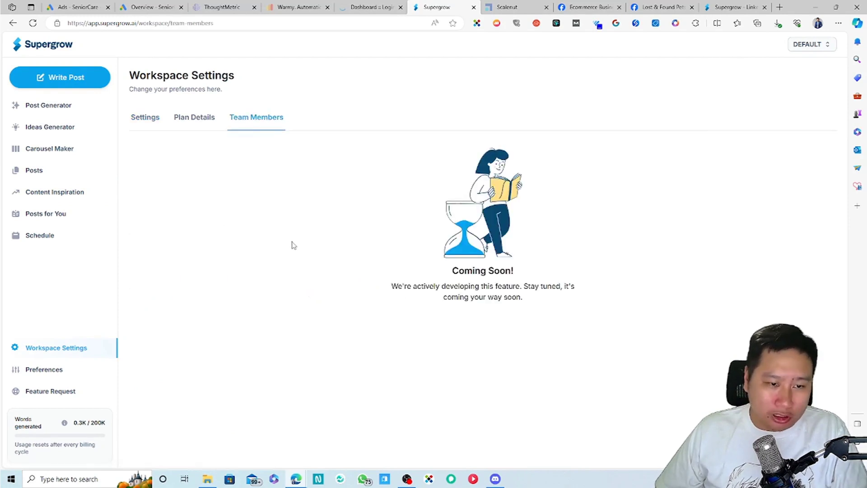
drag(465, 270, 440, 325)
click(440, 324)
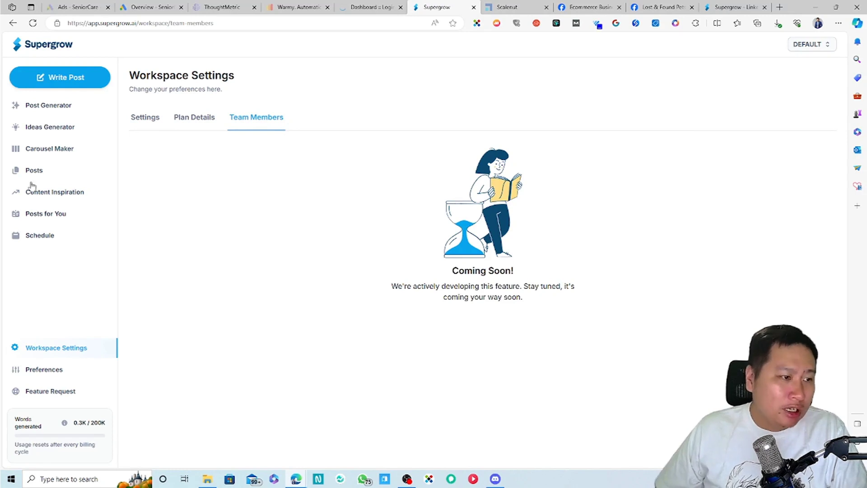
click(42, 155)
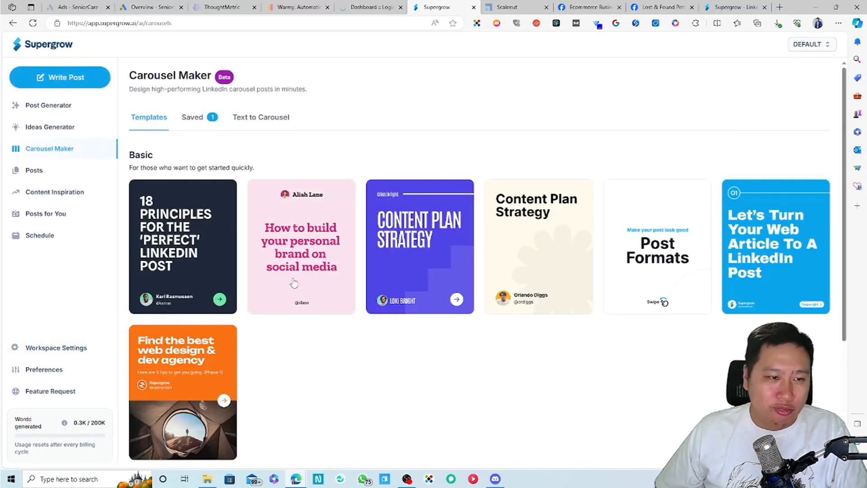
scroll(336, 336, down, 4)
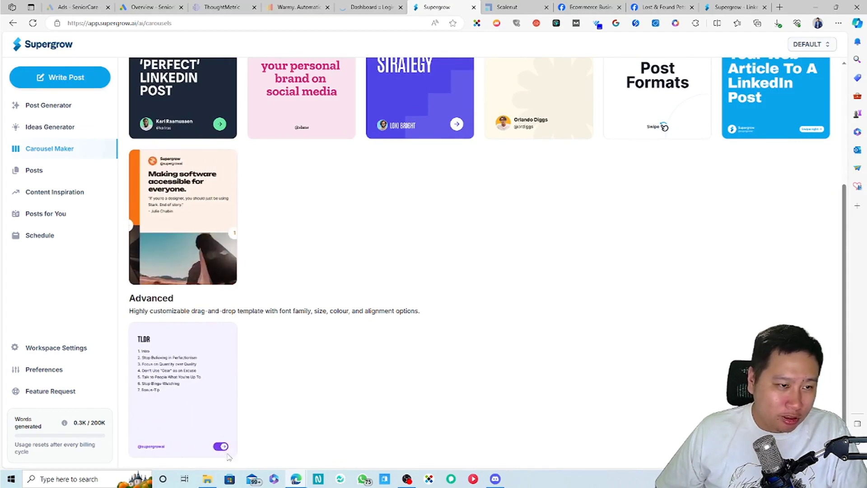
scroll(305, 451, up, 4)
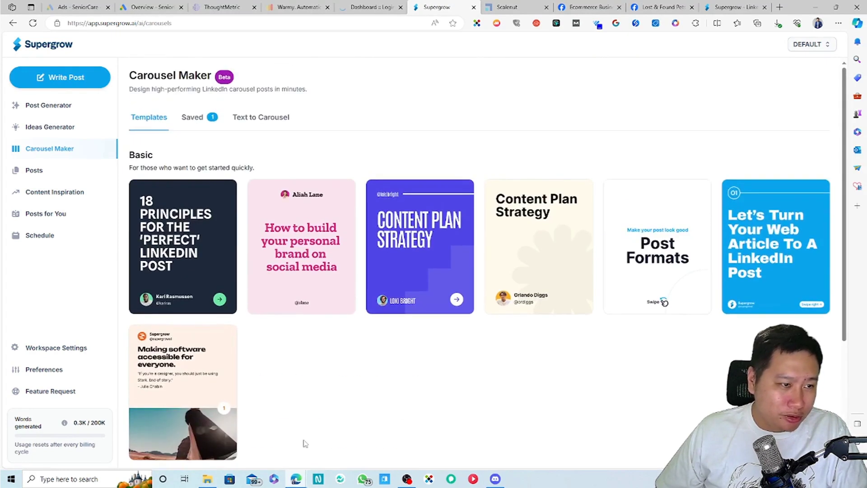
click(246, 118)
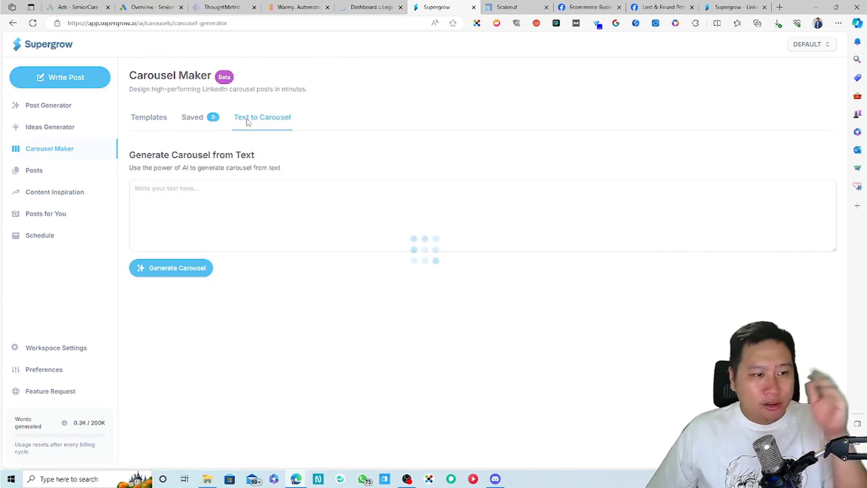
click(151, 118)
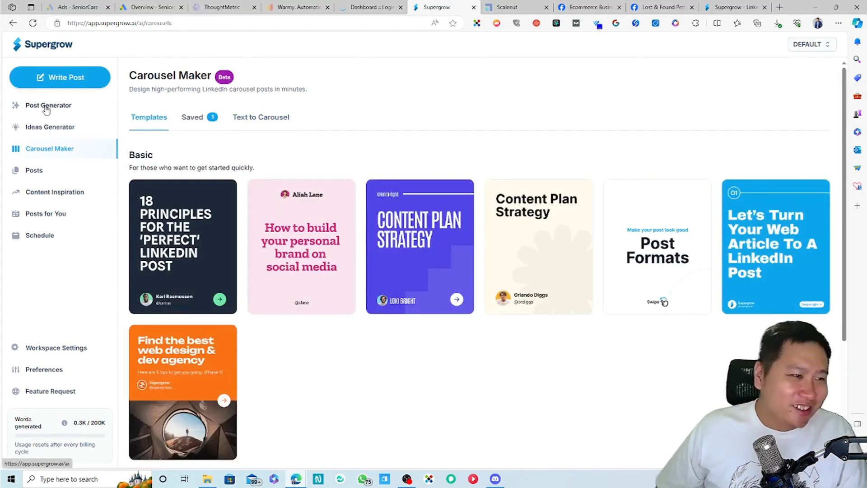